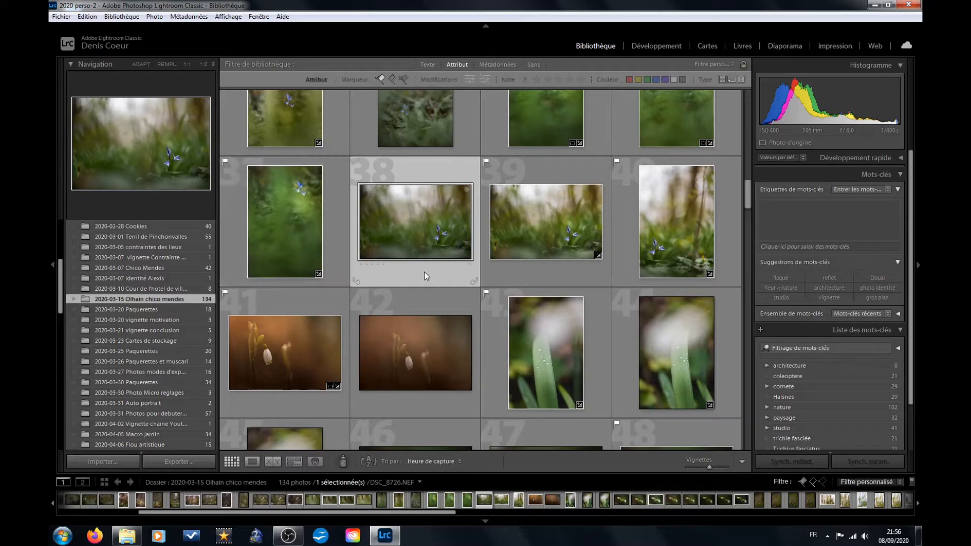
- Compare the neighbouring blue-flower photos in the grid and select DSC_8726.NEF in the 2020-03-15 Olhain chico mendes folder
click(558, 273)
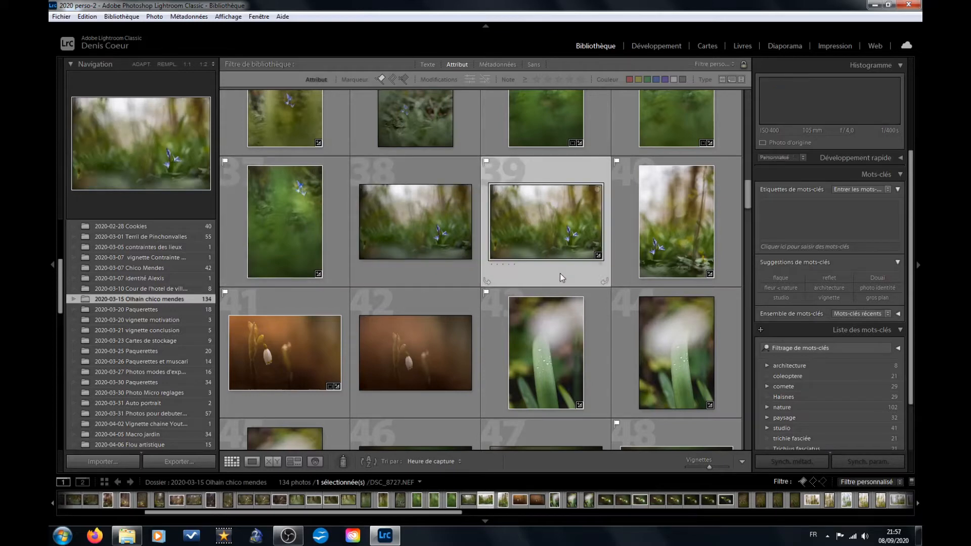
click(434, 274)
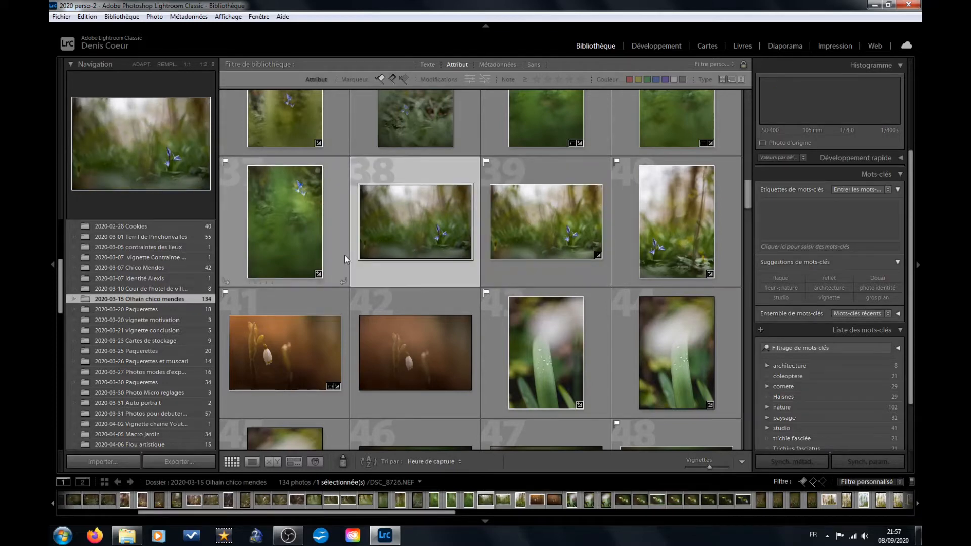
click(344, 255)
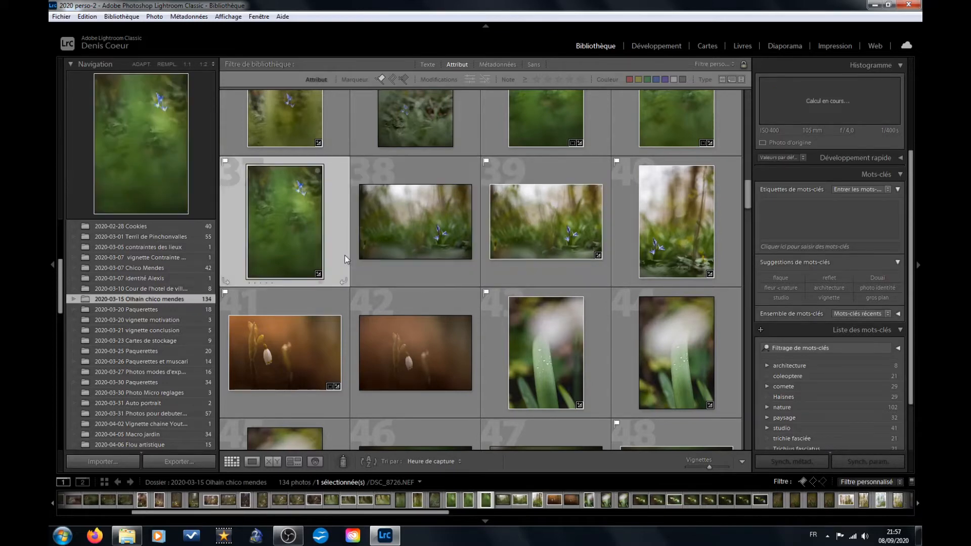
click(426, 275)
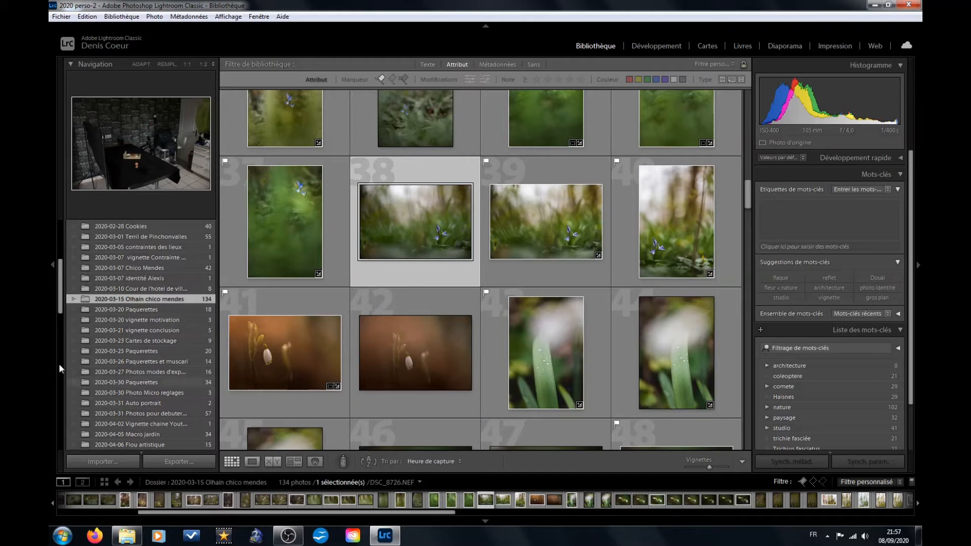
scroll(61, 281, up, 3)
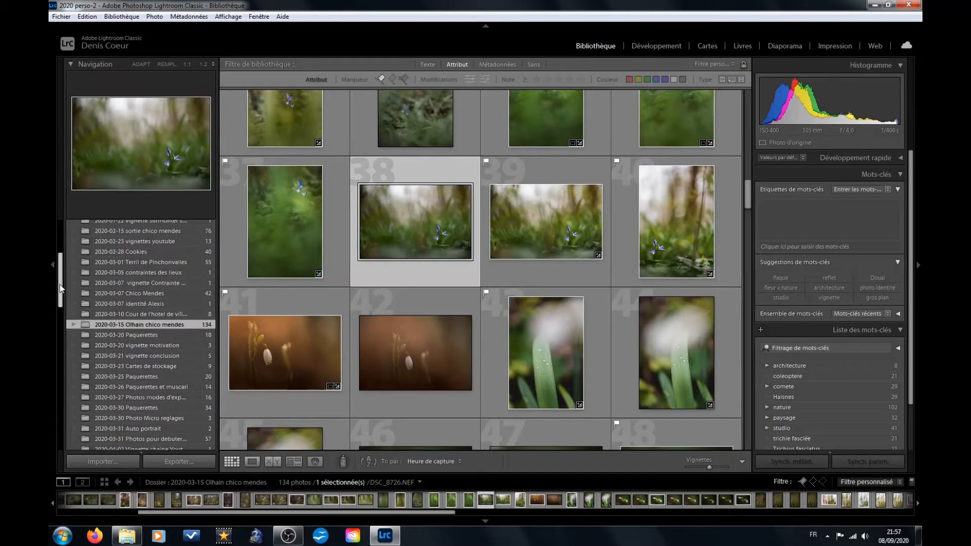
mouse_move(59, 284)
mouse_down()
mouse_move(63, 311)
mouse_move(65, 291)
mouse_up()
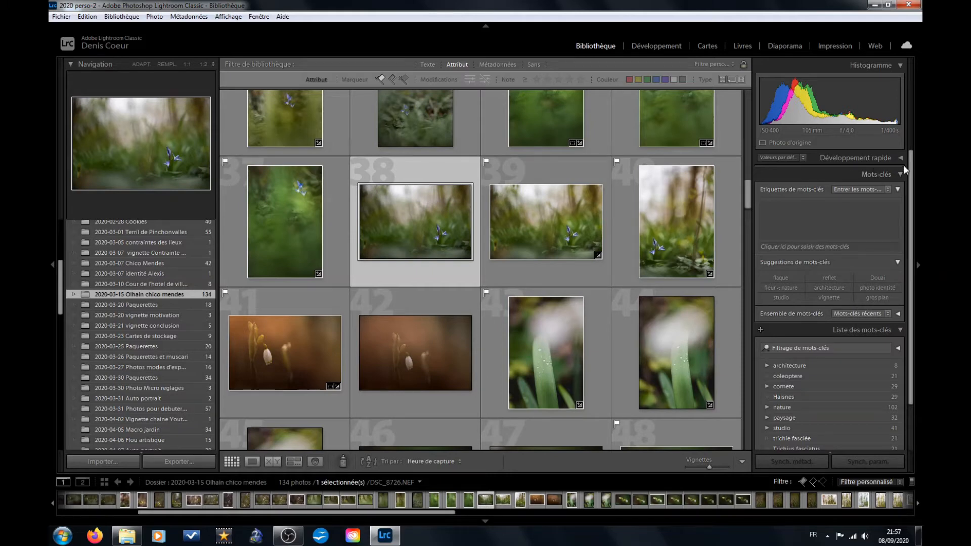
- Collapse the keyword list (Liste des mots-clés) and keyword (Mots-clés) sections
drag(905, 169, 915, 208)
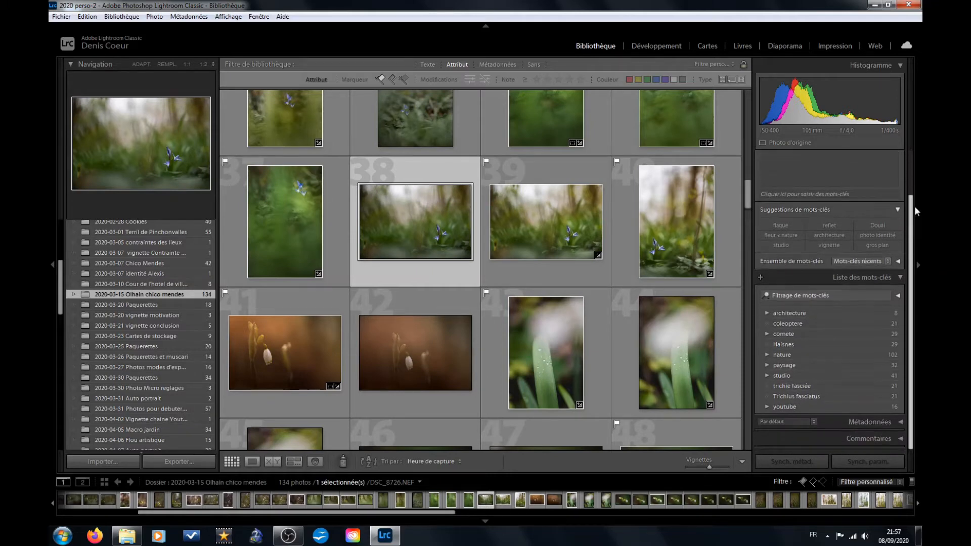
click(898, 278)
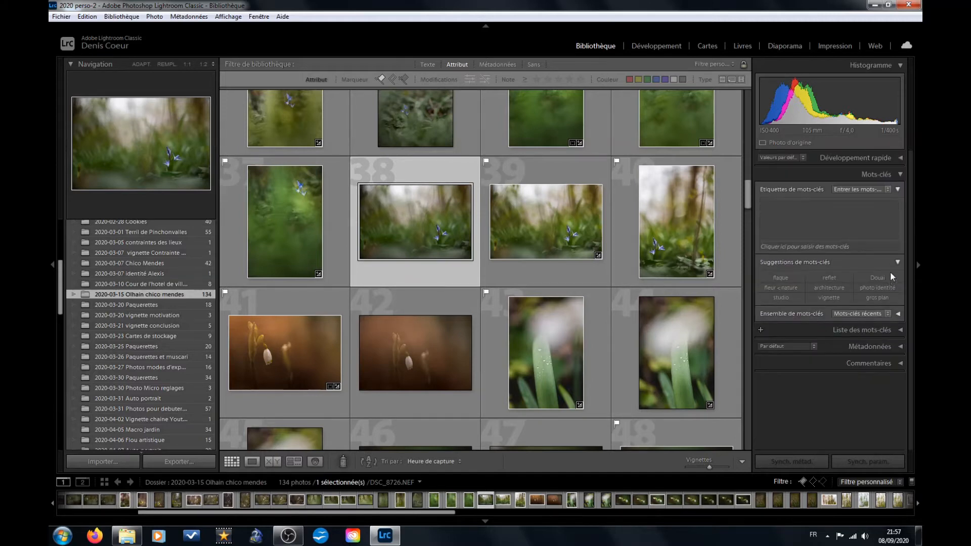
click(882, 175)
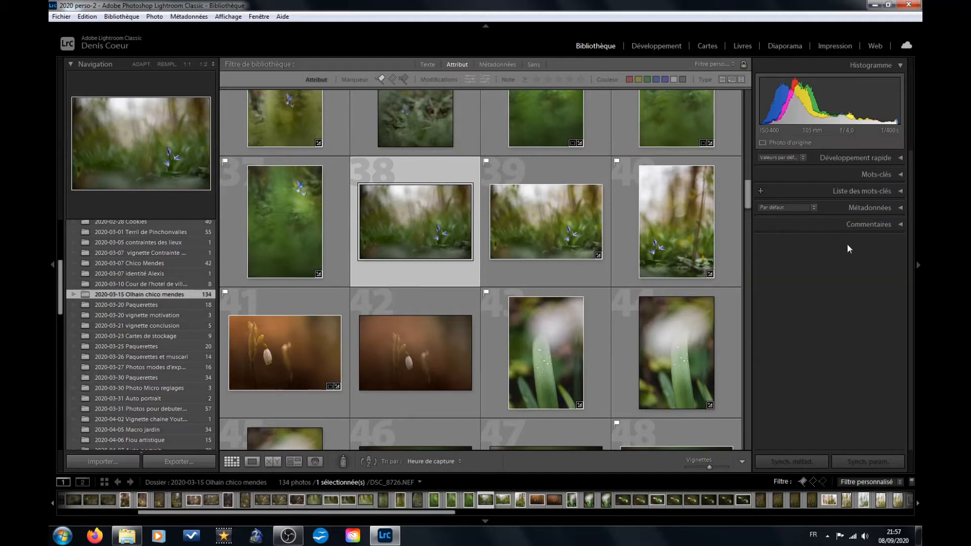
- Expand the Métadonnées section, review the photo's file and capture details down to GPS, and collapse it again
click(881, 207)
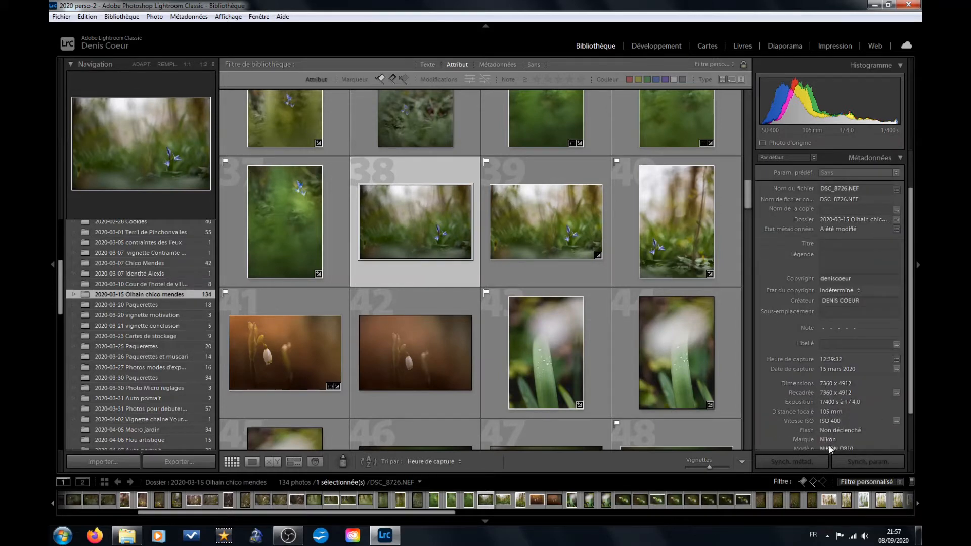
drag(910, 314, 915, 352)
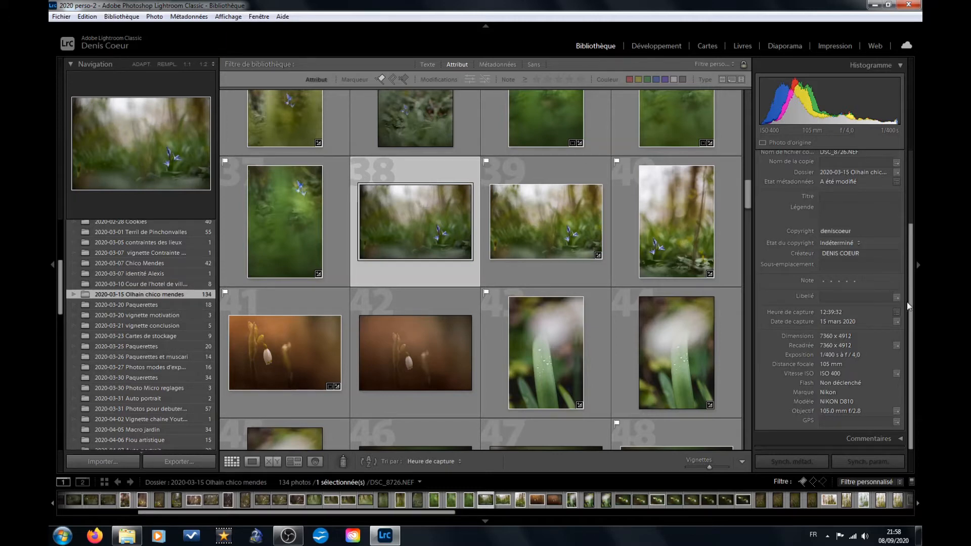
scroll(914, 312, up, 3)
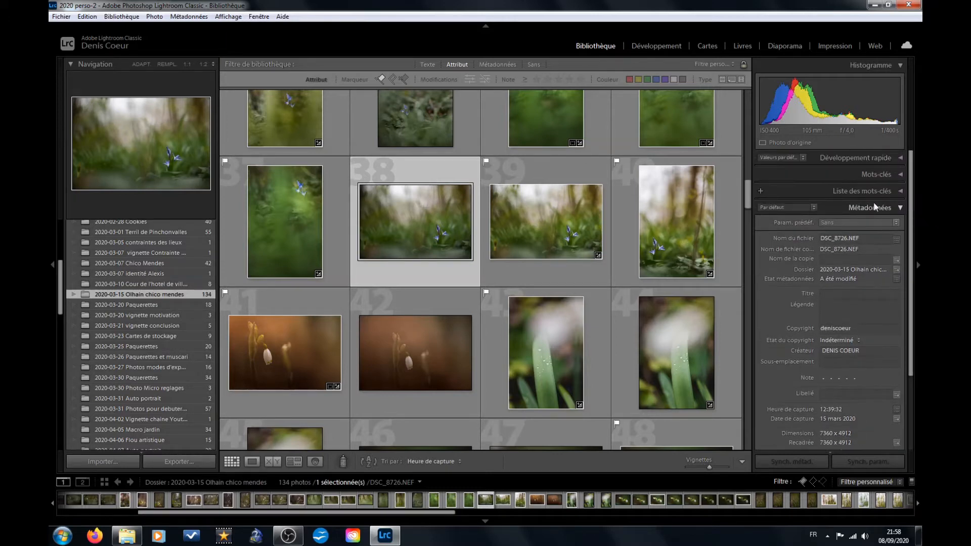
click(869, 208)
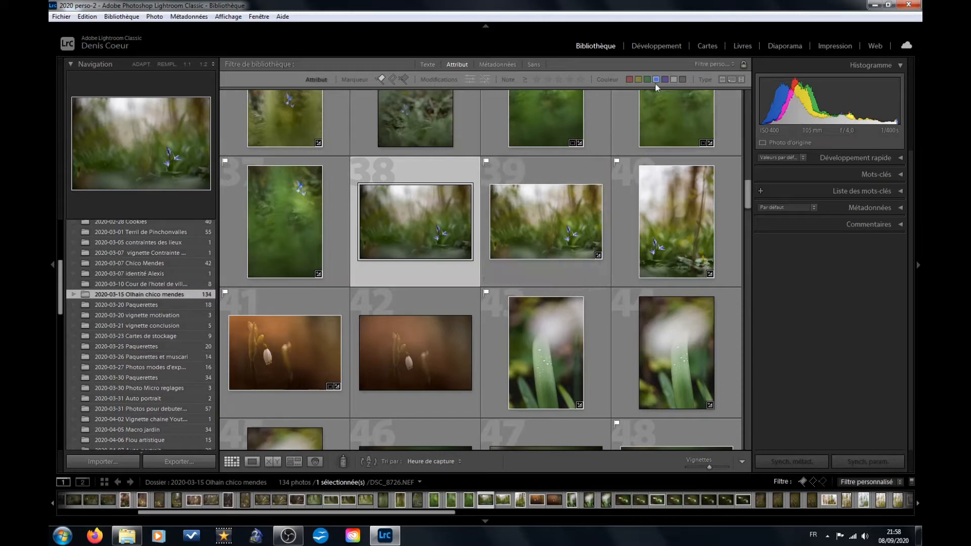
- Open the selected photo in the Développement module, show the presets and history side, and hide the module bar
click(652, 45)
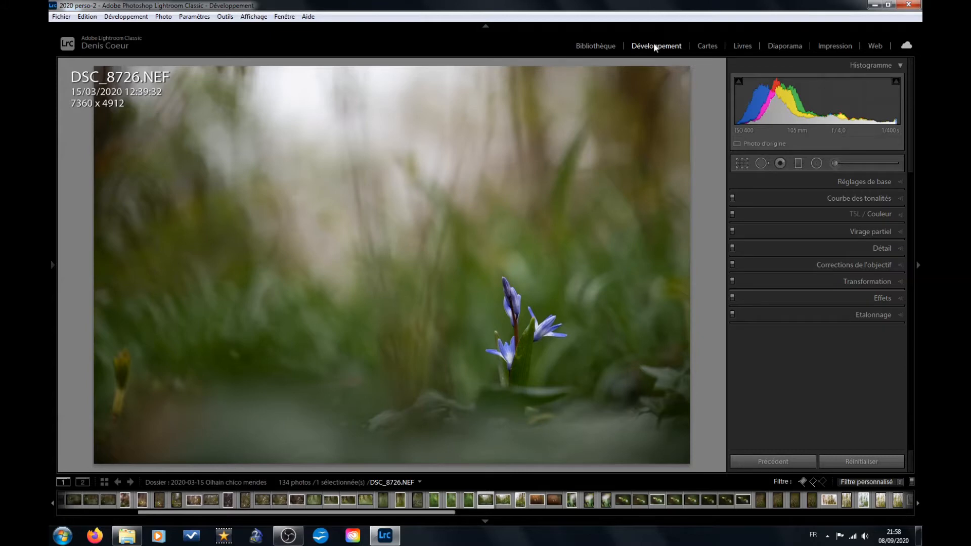
click(50, 261)
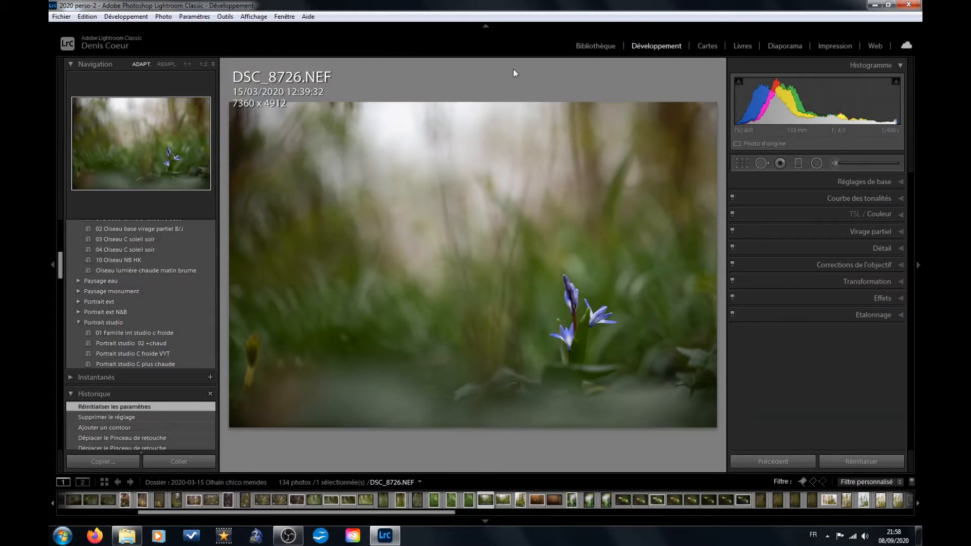
click(486, 27)
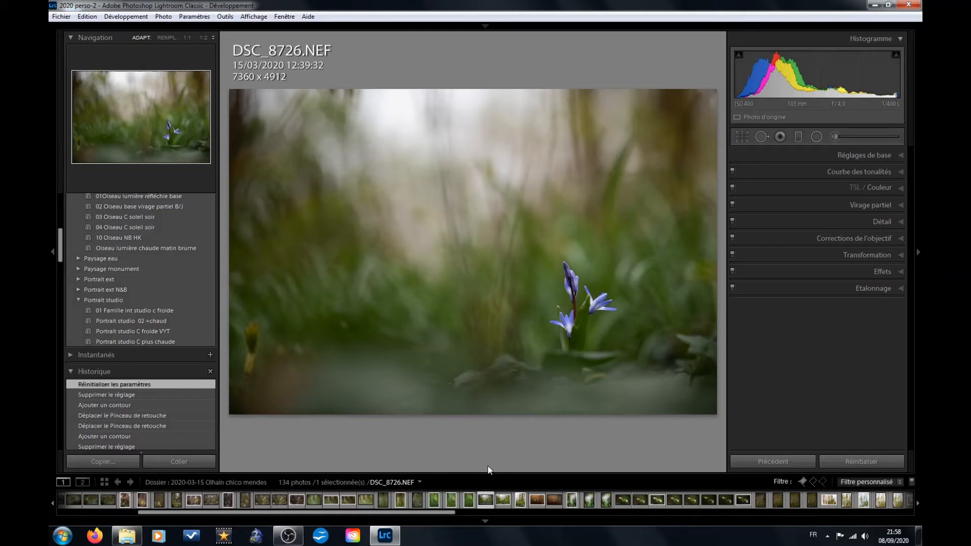
- Enlarge the filmstrip thumbnails and return the filmstrip to its small height
drag(488, 476, 486, 396)
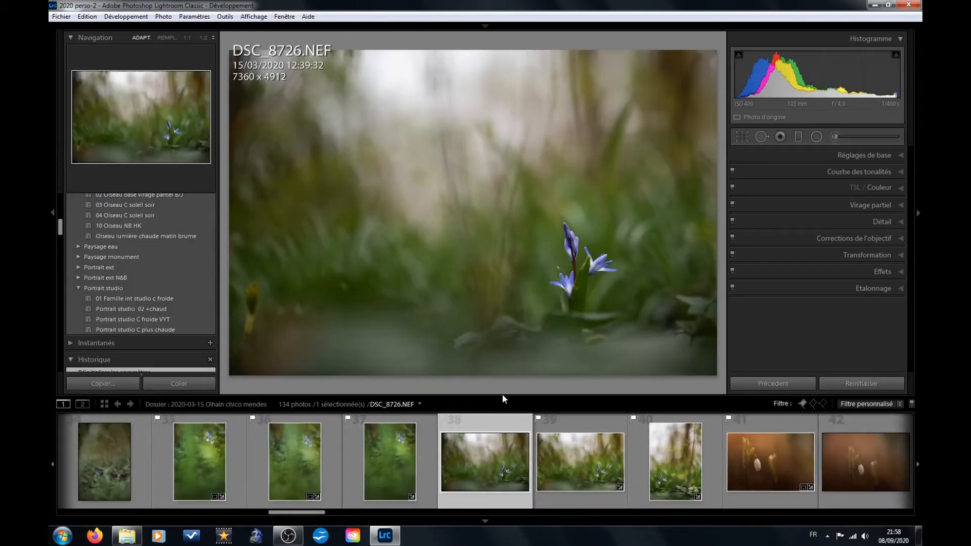
drag(499, 394, 495, 484)
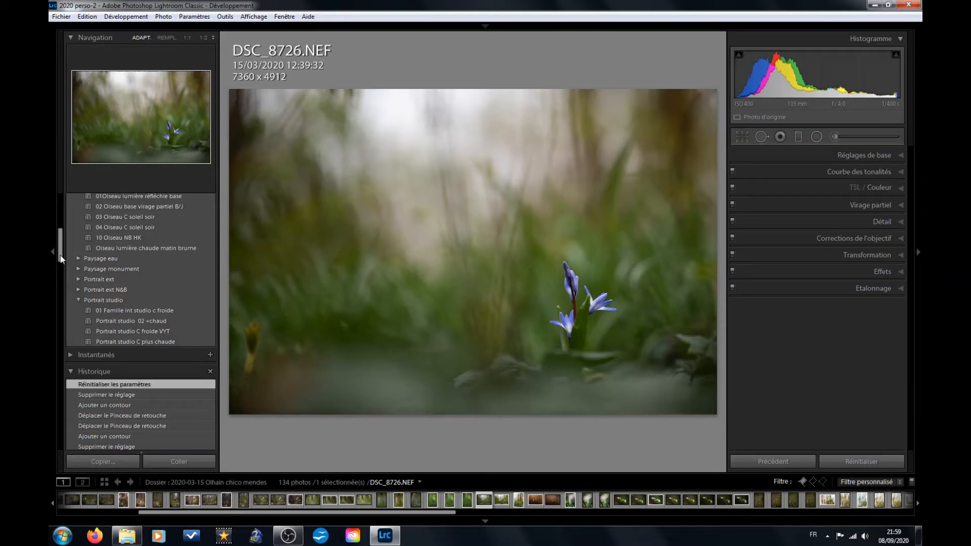
- Examine the preset groups (Par. prédéf.), collapsing and re-expanding their section while browsing from Couleur down to Portrait studio
drag(60, 258, 60, 256)
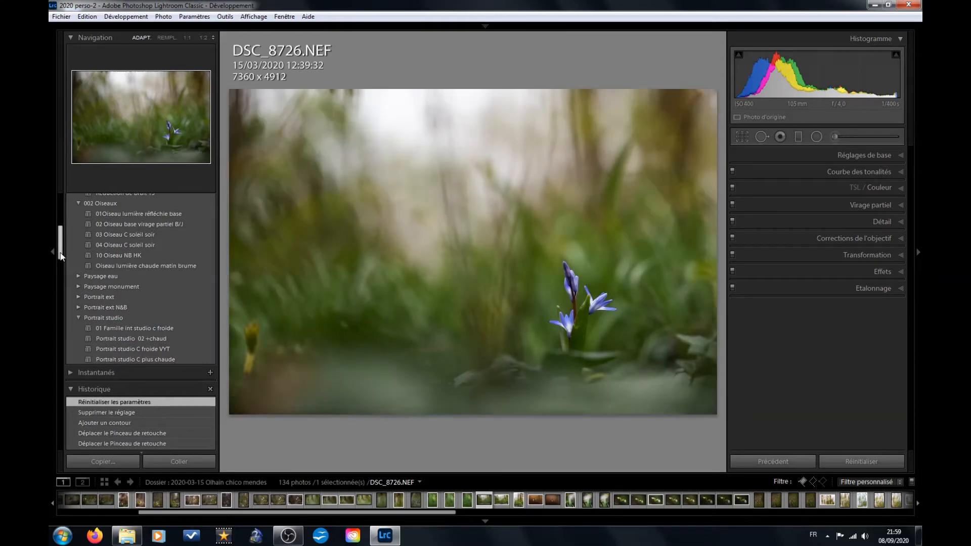
drag(60, 255, 66, 220)
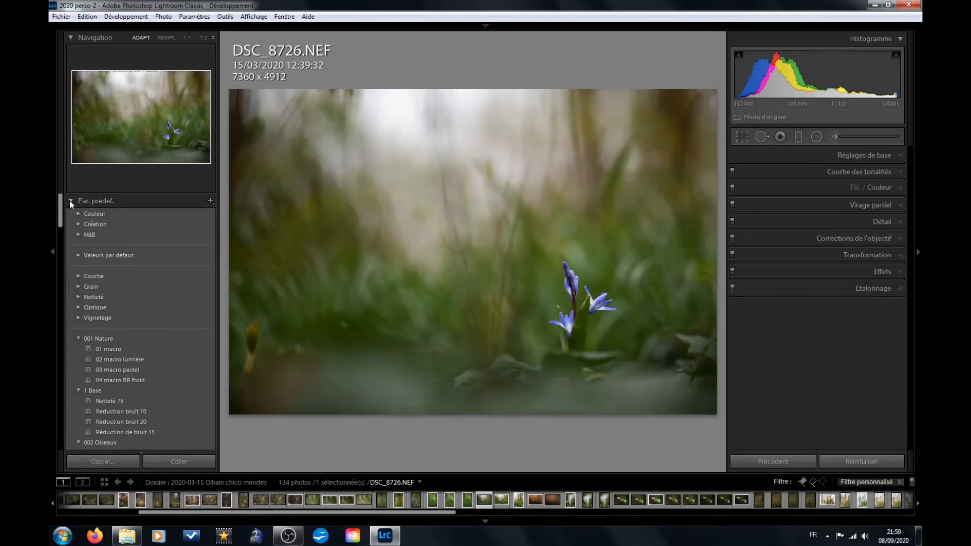
click(70, 201)
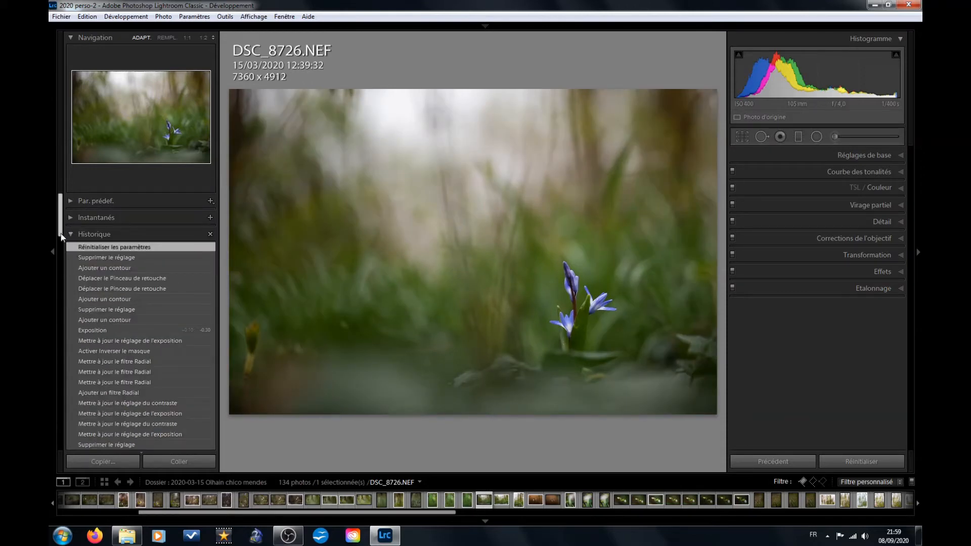
mouse_move(60, 230)
mouse_down()
mouse_move(60, 254)
mouse_move(61, 219)
mouse_up()
click(69, 201)
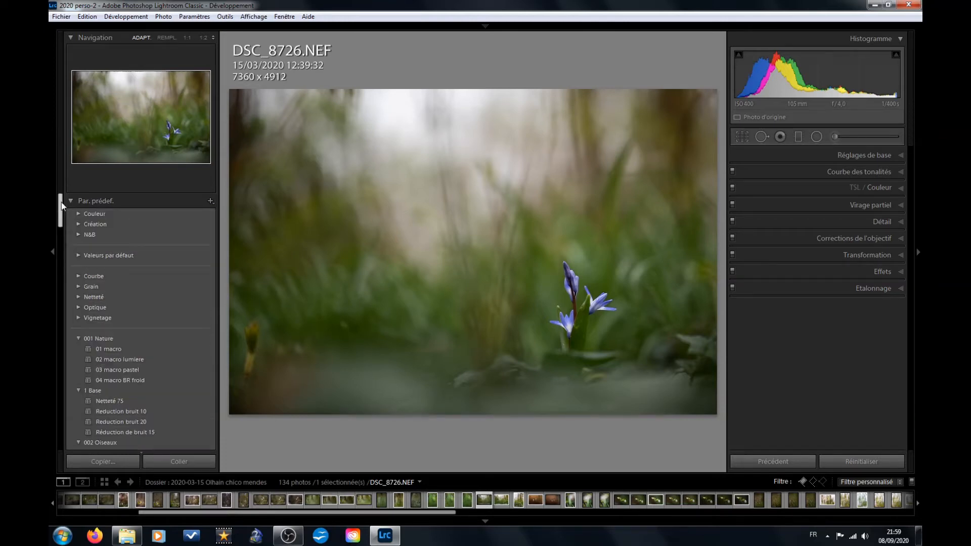
scroll(61, 211, down, 2)
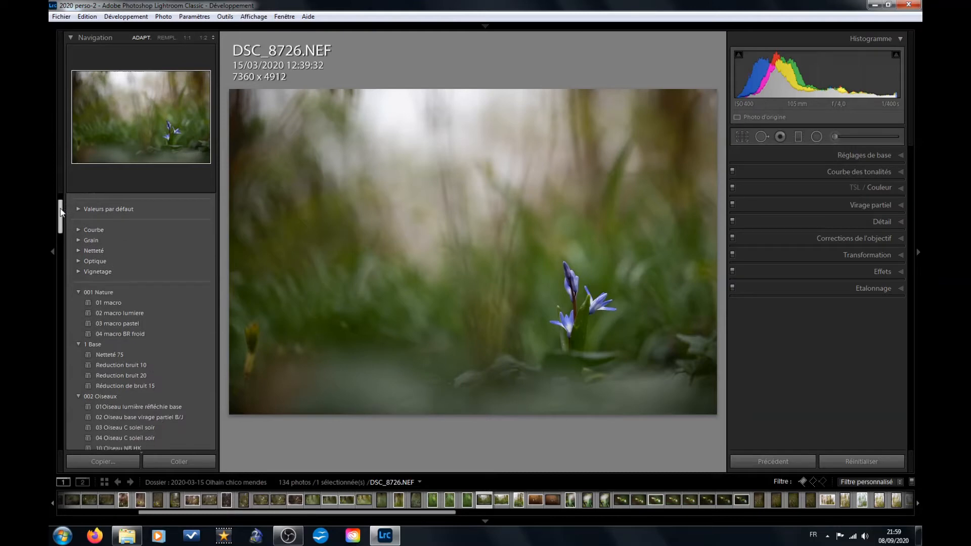
mouse_move(61, 212)
mouse_down()
mouse_move(61, 237)
mouse_move(65, 203)
mouse_up()
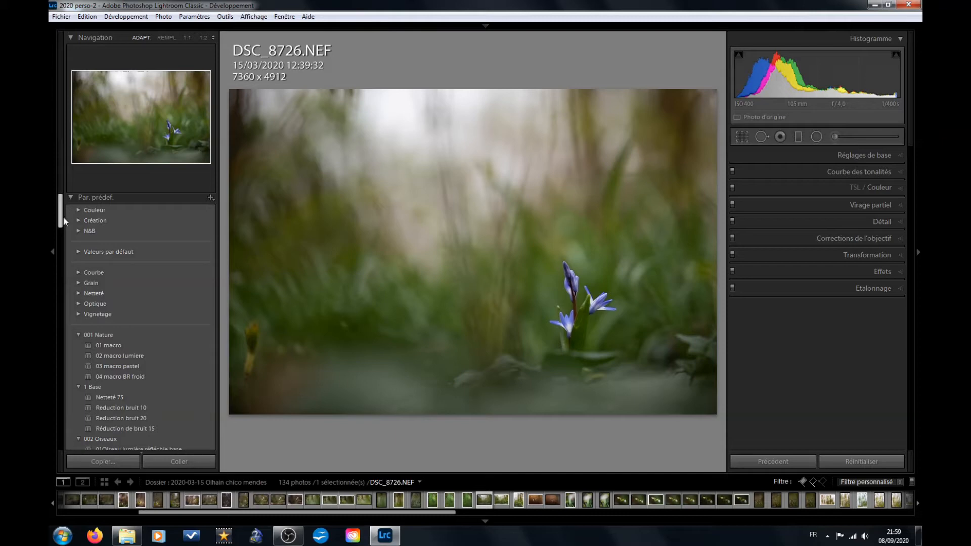
drag(61, 222, 61, 217)
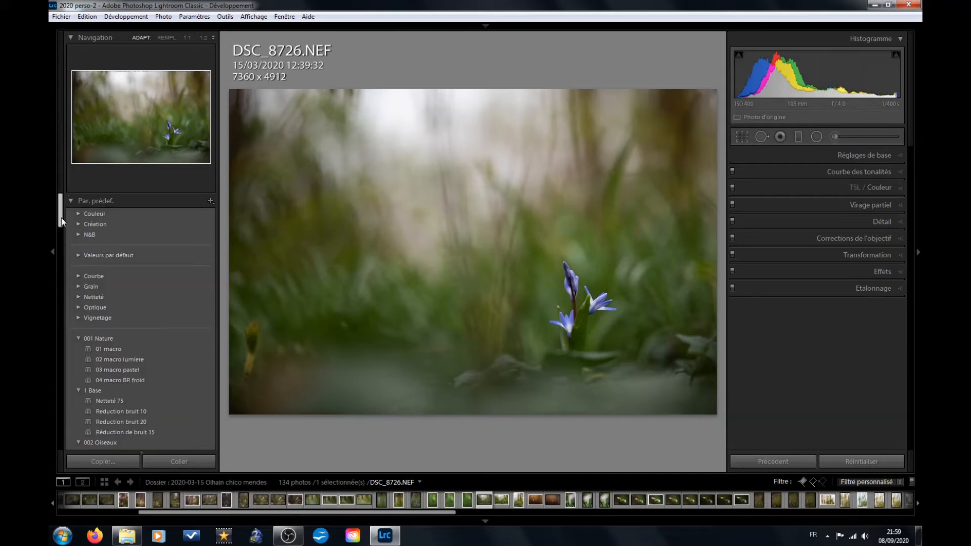
drag(62, 211, 63, 226)
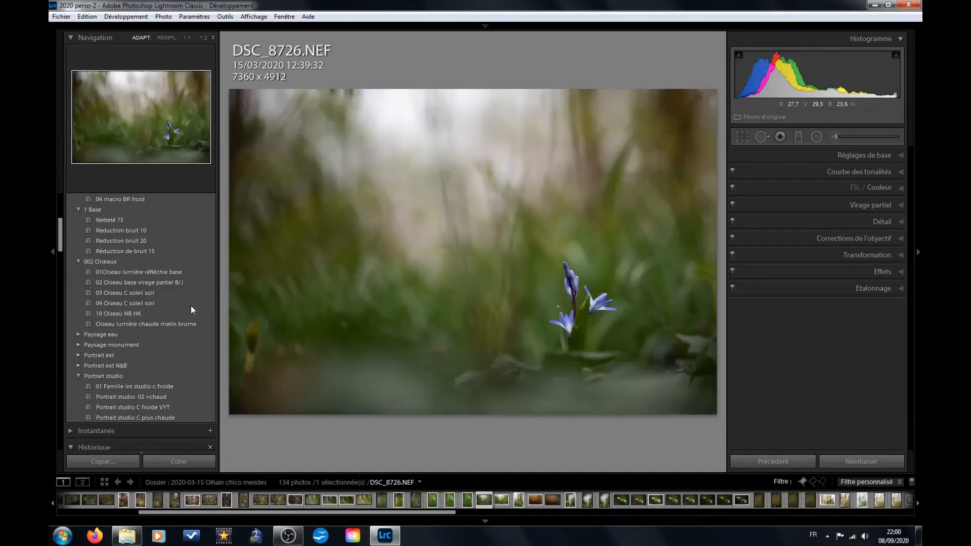
- Collapse the 002 Oiseaux, 1 Base, 001 Nature and Portrait studio preset groups
click(80, 262)
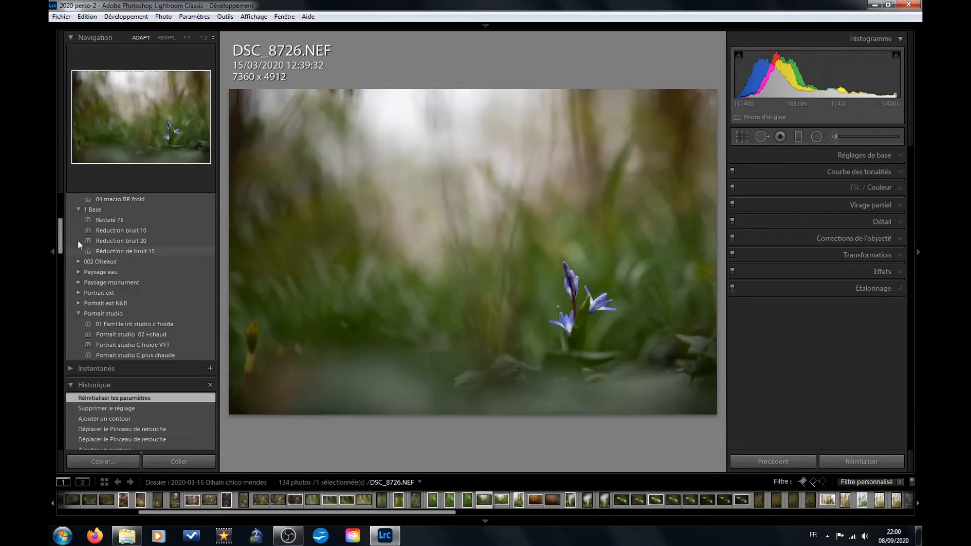
click(77, 208)
scroll(60, 248, up, 3)
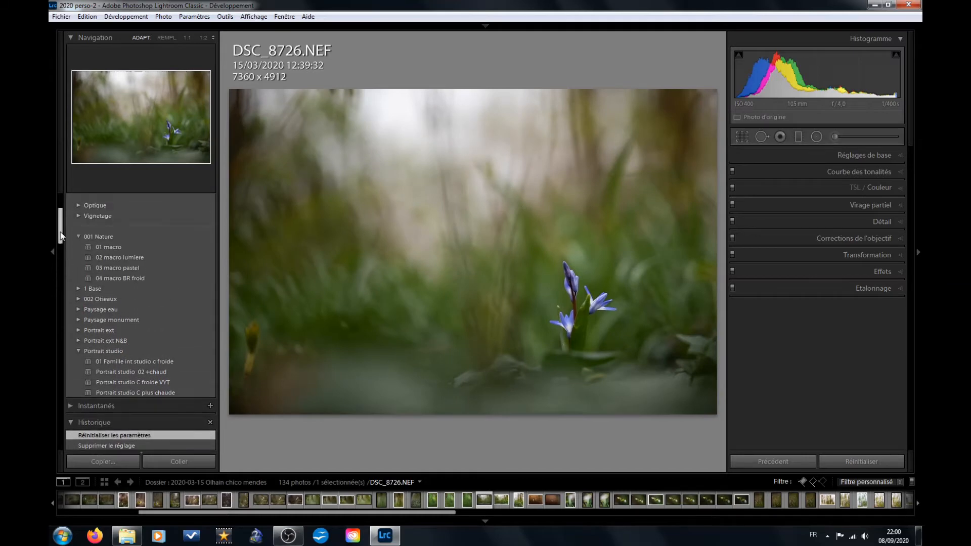
scroll(76, 233, down, 2)
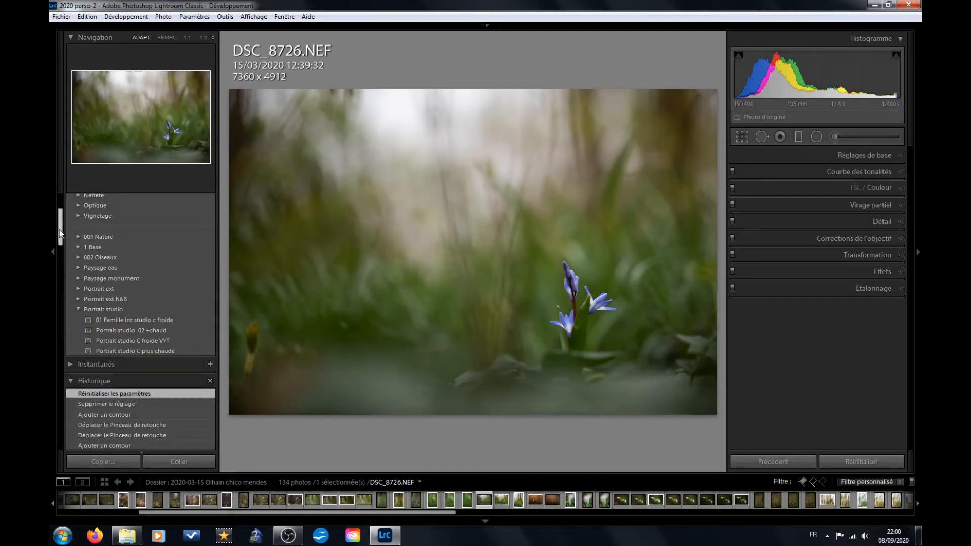
scroll(68, 247, up, 2)
click(77, 348)
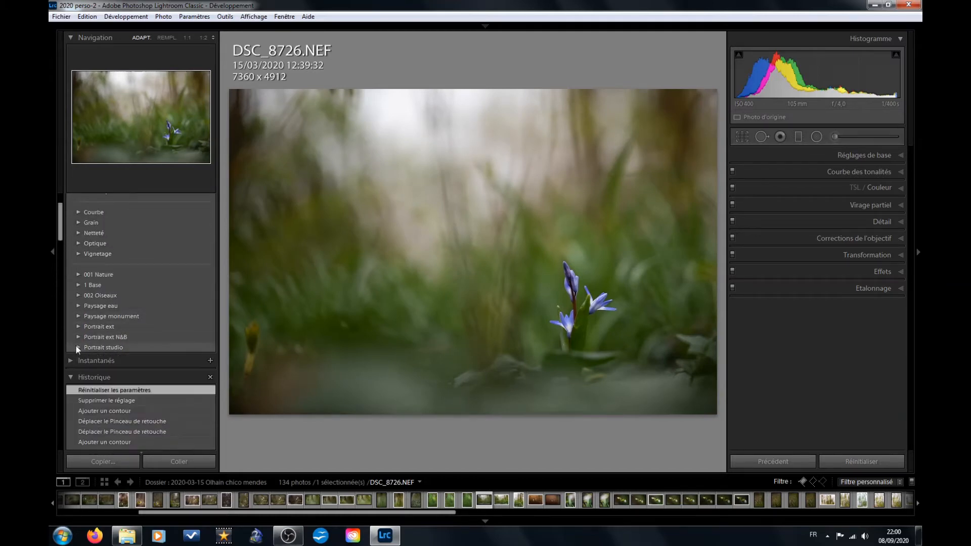
- Collapse the Historique and Par. prédéf. sections
scroll(60, 253, down, 2)
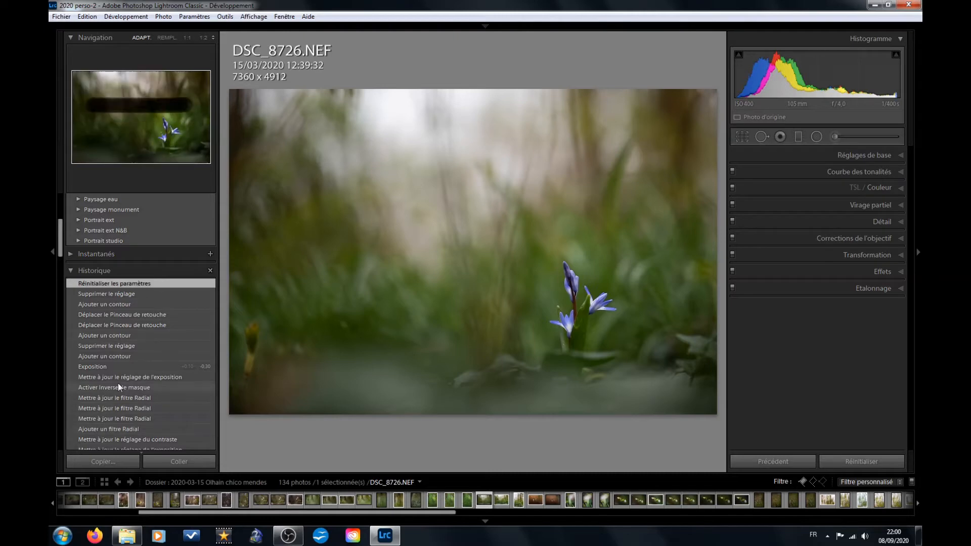
click(72, 271)
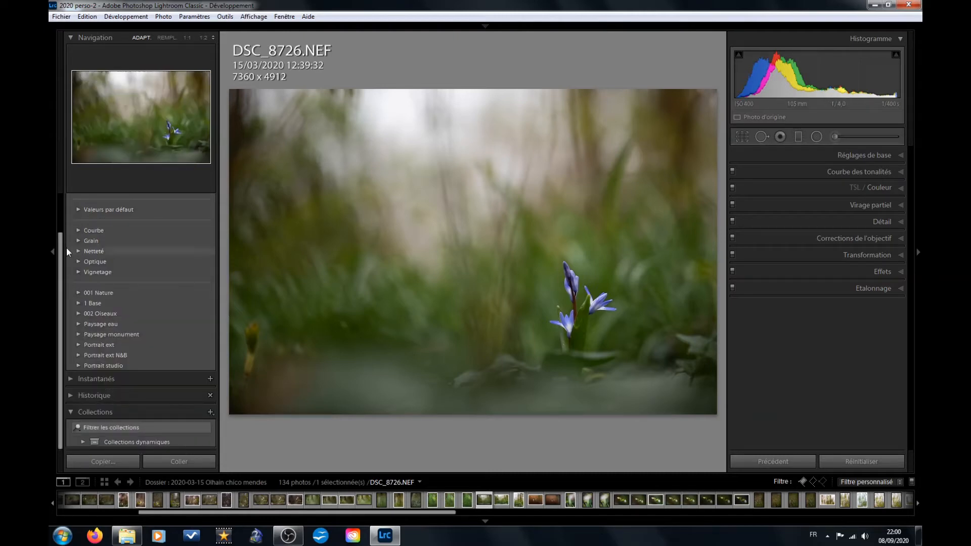
drag(60, 256, 59, 208)
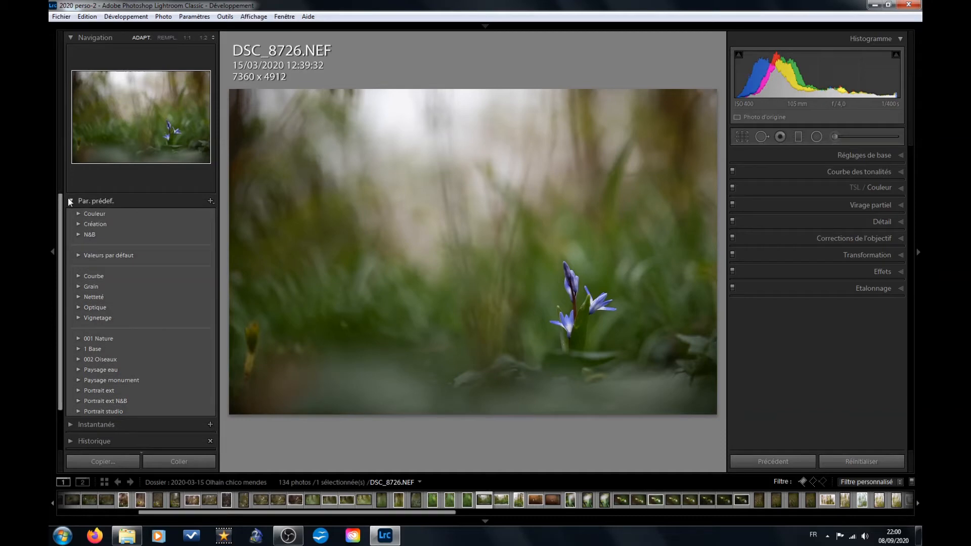
click(73, 200)
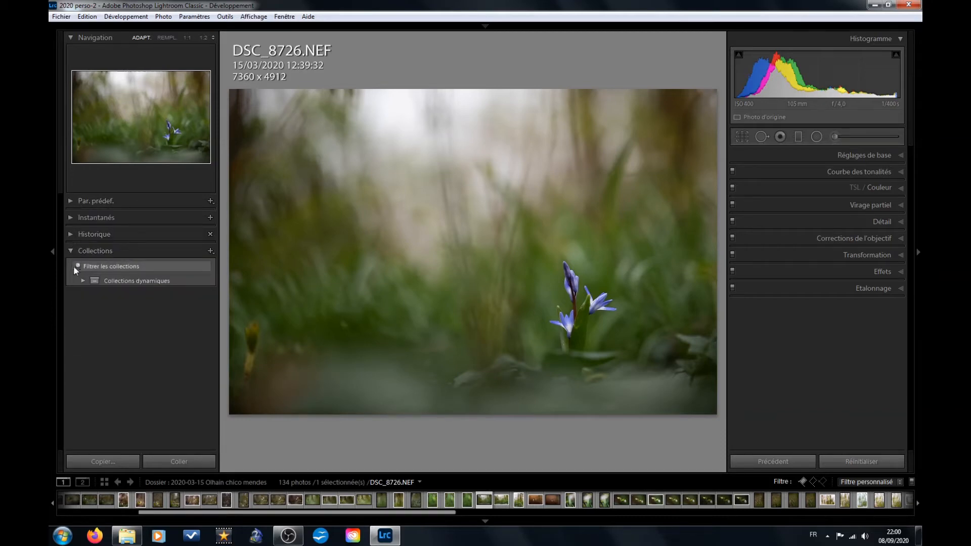
- Toggle the Collections section, and hide the whole presets, snapshots and history side to give the photo more room
click(71, 251)
click(71, 251)
click(53, 253)
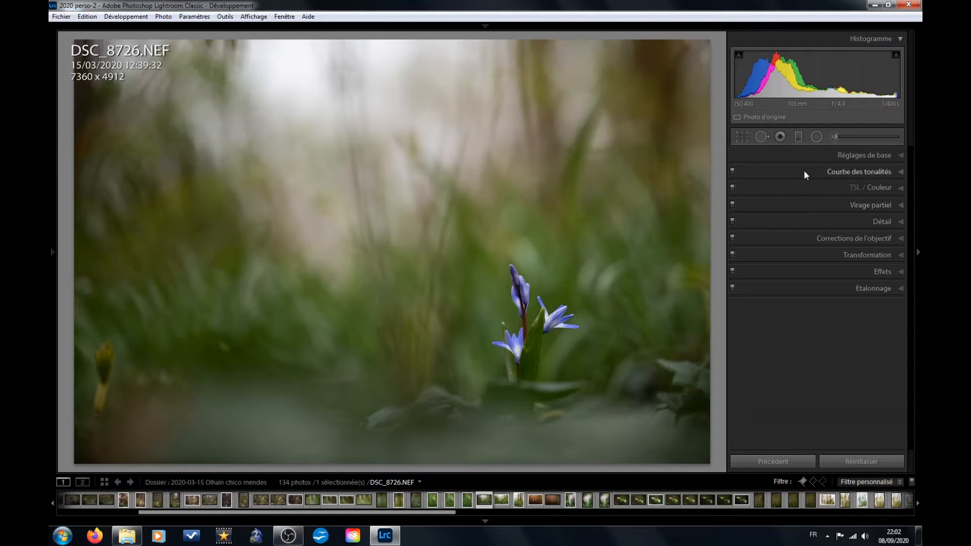
- Expand the Réglages de base section and review the available white balance presets, keeping Telle quelle
click(865, 155)
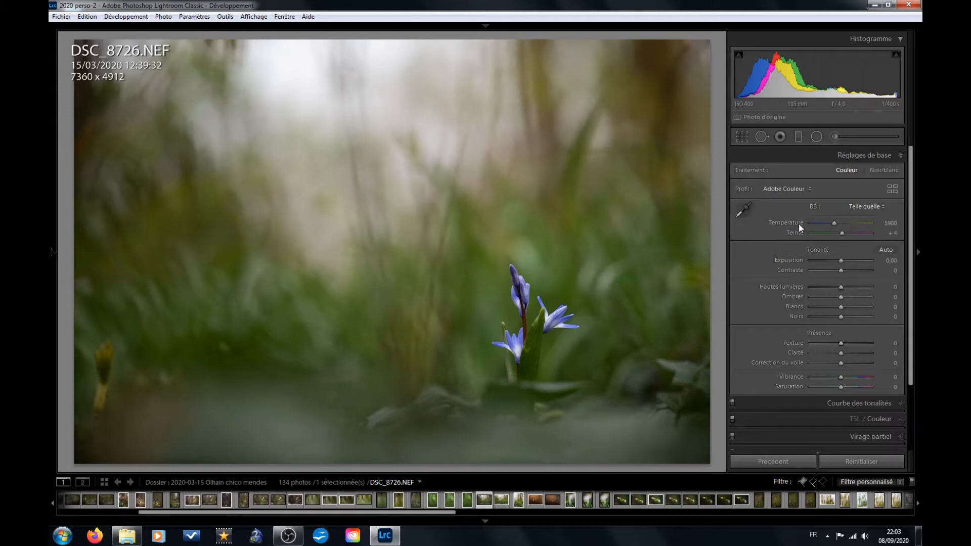
click(883, 208)
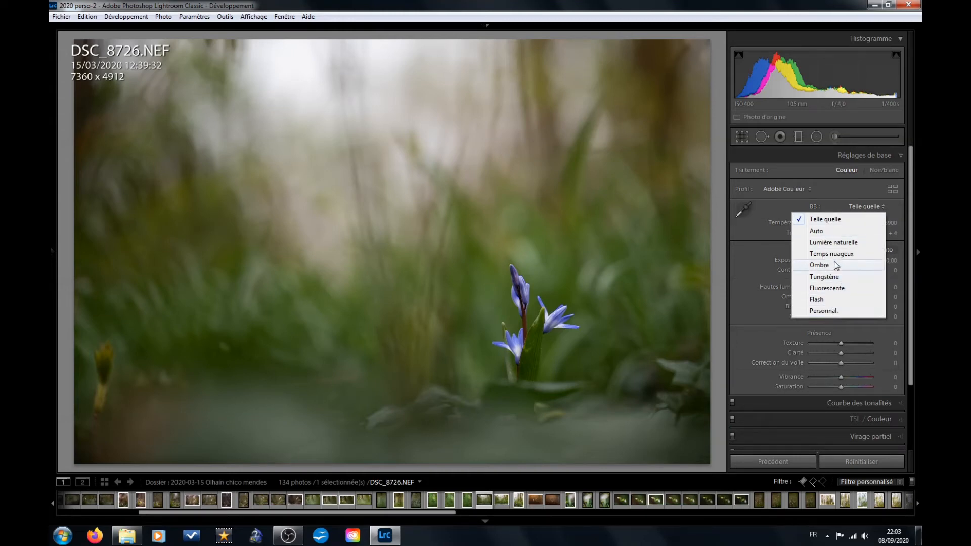
click(874, 206)
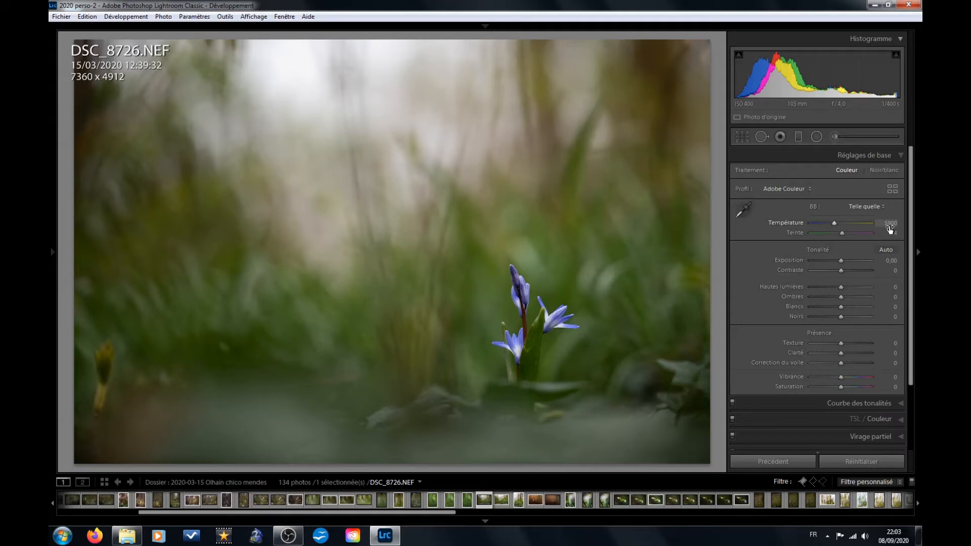
- Try small changes to Température, Teinte, Exposition and Contraste, returning each to its starting value
mouse_move(835, 222)
mouse_down()
mouse_move(822, 220)
mouse_move(845, 222)
mouse_up()
double_click(845, 223)
mouse_move(842, 233)
mouse_down()
mouse_move(828, 234)
mouse_move(859, 234)
mouse_move(843, 232)
mouse_up()
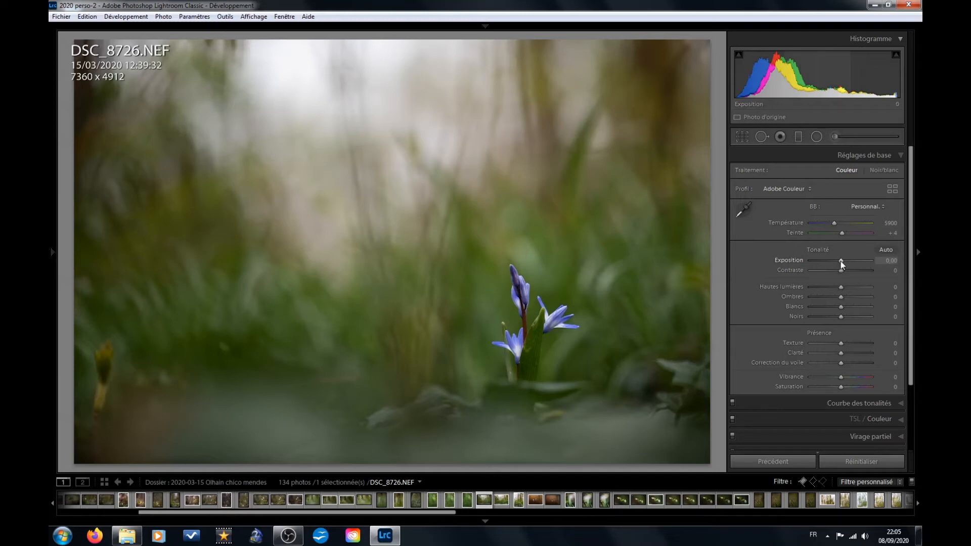
mouse_move(841, 261)
mouse_down()
mouse_move(851, 260)
mouse_move(842, 261)
mouse_up()
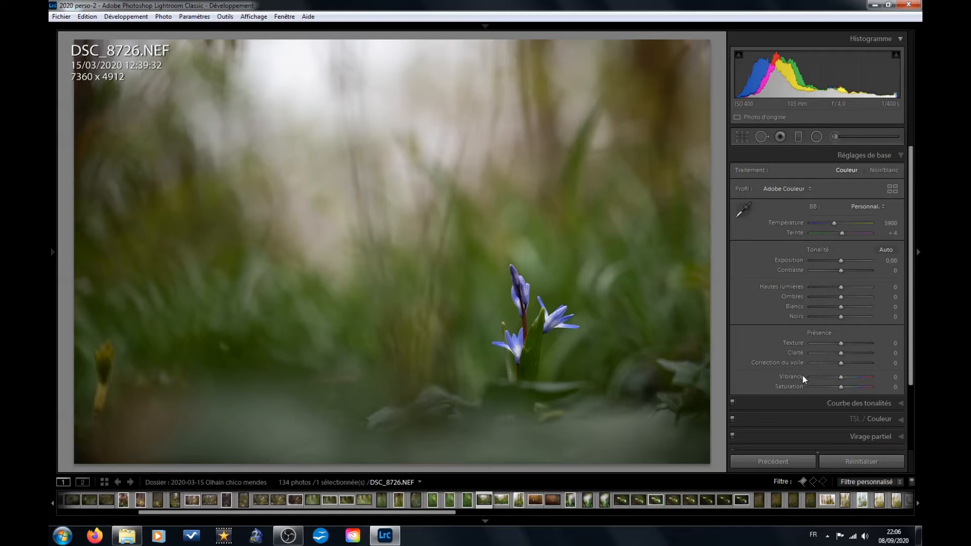
mouse_move(841, 272)
mouse_down()
mouse_move(861, 271)
mouse_move(845, 271)
mouse_up()
- Try Clarté at +38, −84 and +79 to compare its effect on the photo, and return it to 0
drag(841, 353, 851, 353)
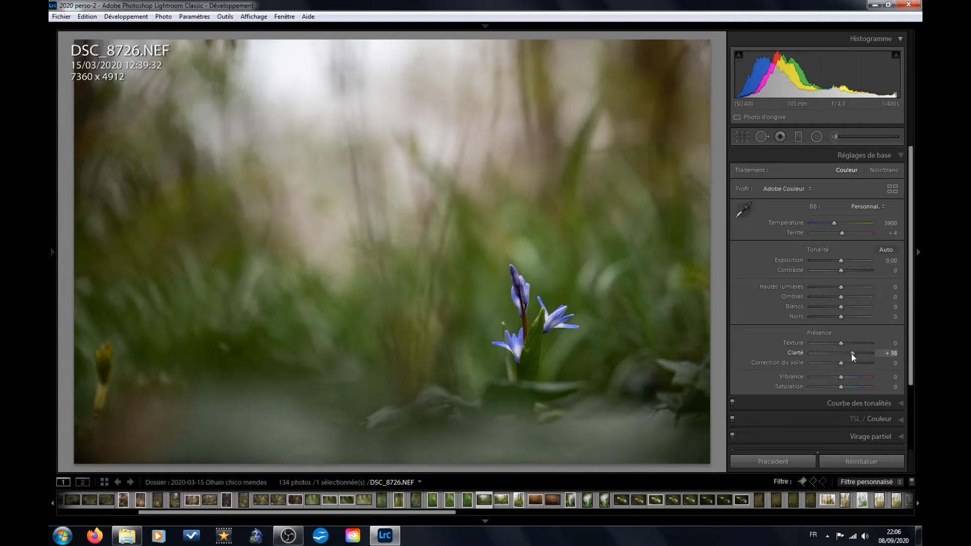
drag(854, 352, 814, 356)
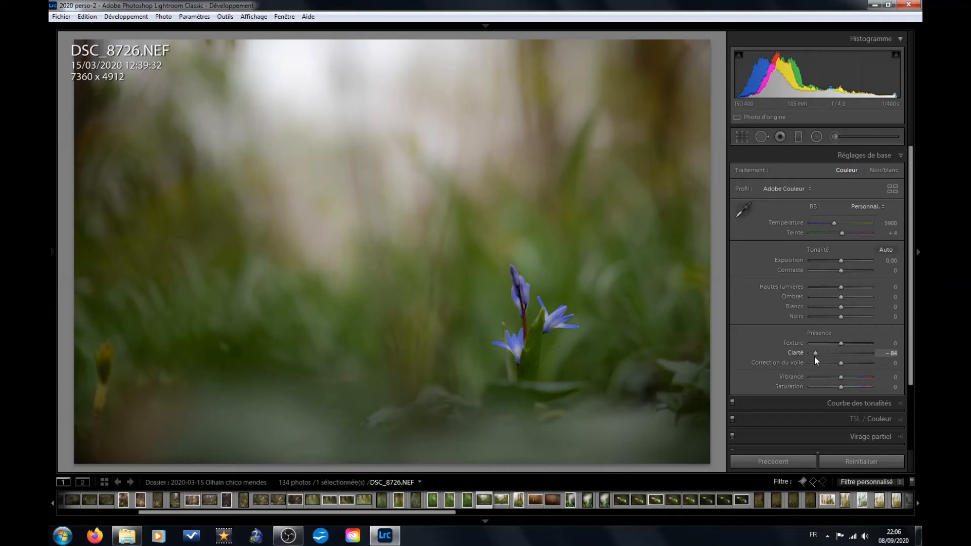
drag(820, 356, 865, 362)
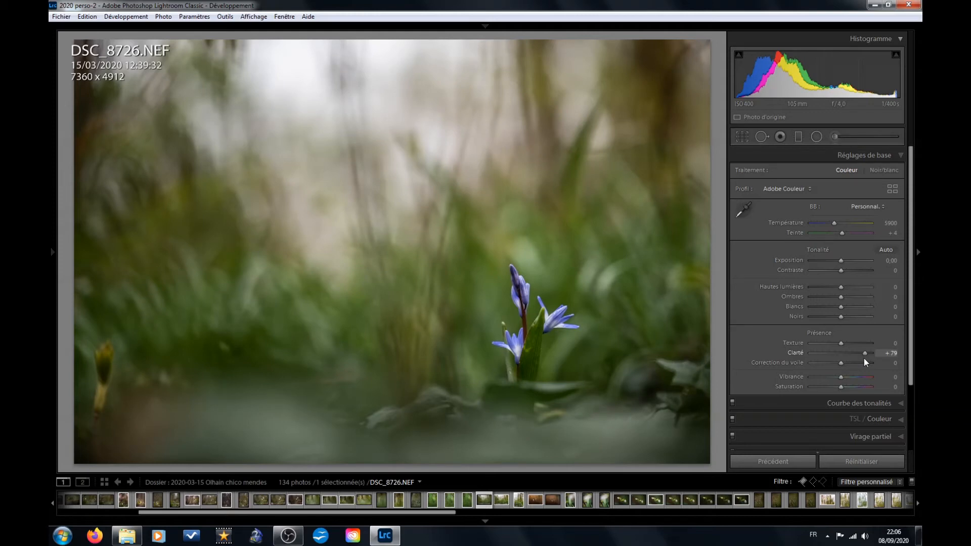
drag(863, 358, 839, 357)
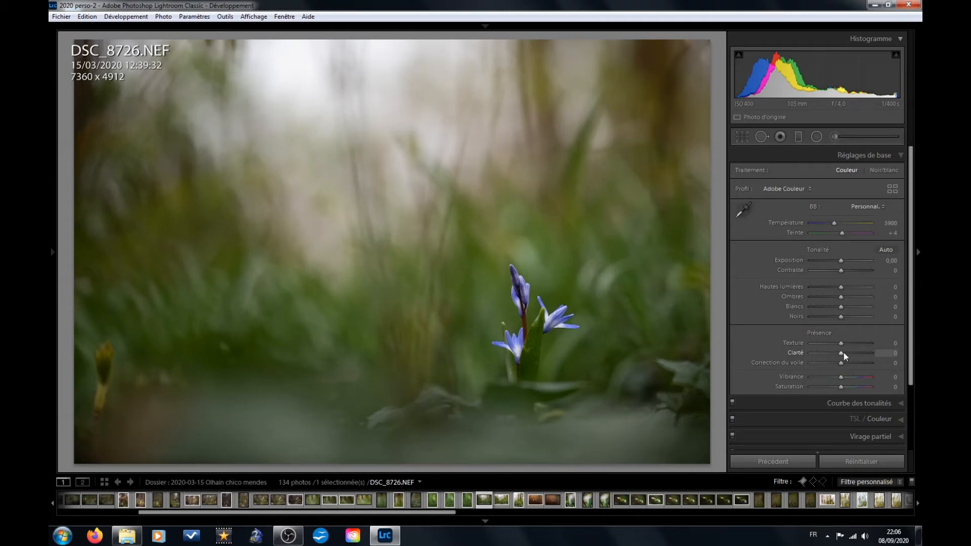
- Try the Texture setting across its negative and positive range, and reset it to 0
drag(842, 344, 845, 344)
mouse_move(858, 342)
mouse_down()
mouse_move(843, 343)
mouse_move(857, 345)
mouse_up()
drag(845, 349, 797, 343)
drag(796, 343, 883, 351)
drag(855, 344, 846, 345)
double_click(842, 344)
- Try Vibrance at +48 and −100 and Saturation at −100 to compare them, and reset both to 0
mouse_move(842, 388)
mouse_down()
mouse_move(870, 387)
mouse_move(808, 389)
mouse_move(839, 386)
mouse_up()
double_click(839, 386)
drag(841, 377, 855, 377)
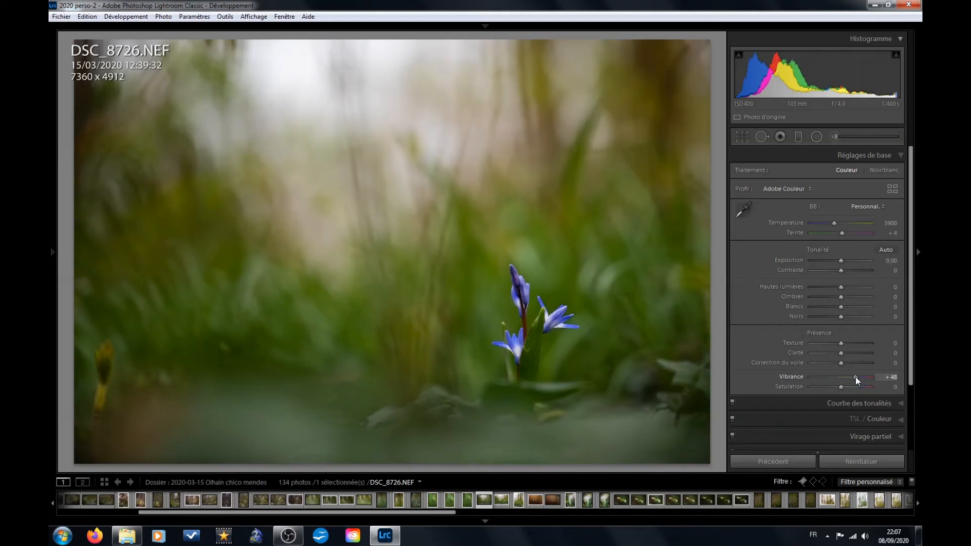
drag(855, 377, 809, 380)
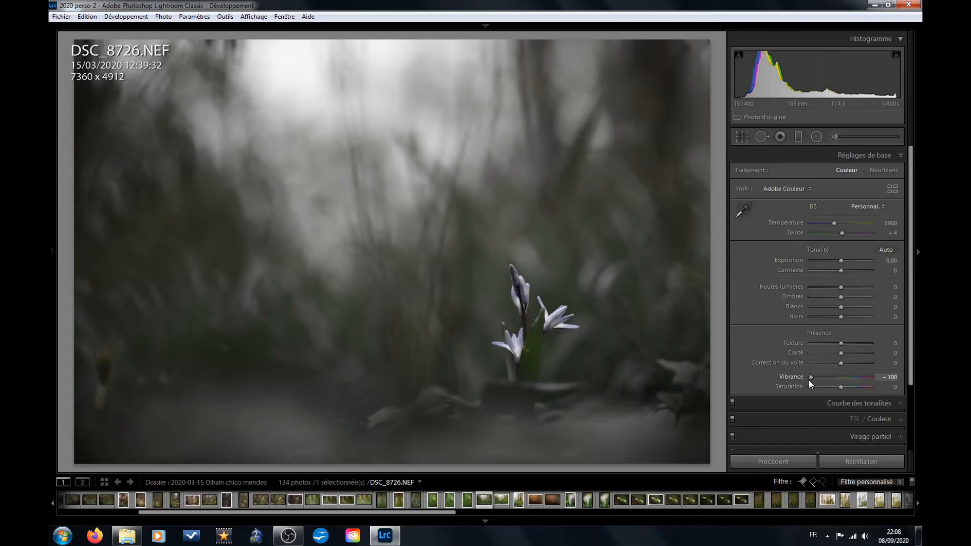
drag(808, 380, 789, 387)
double_click(842, 378)
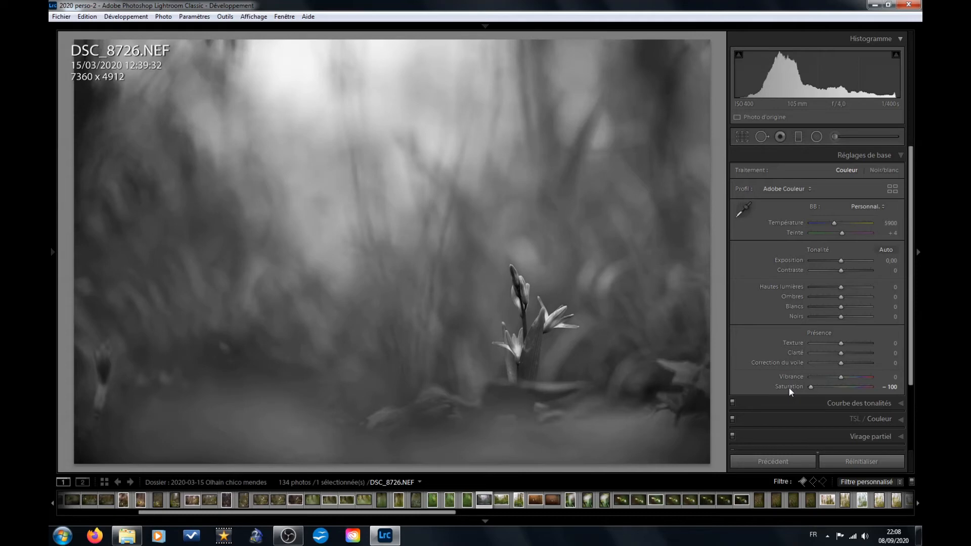
double_click(811, 388)
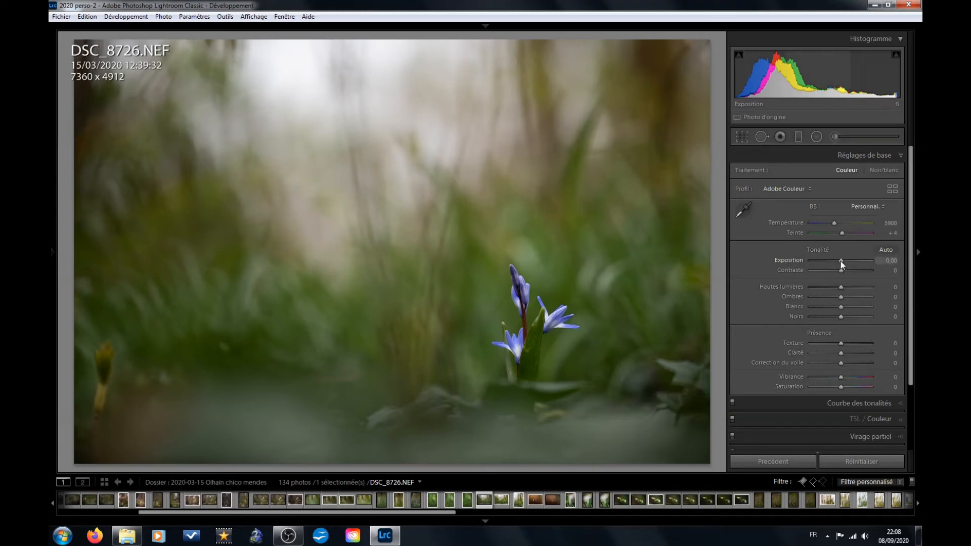
- Set the photo's Exposition to +0,35 and its Contraste to +31
drag(841, 263, 844, 264)
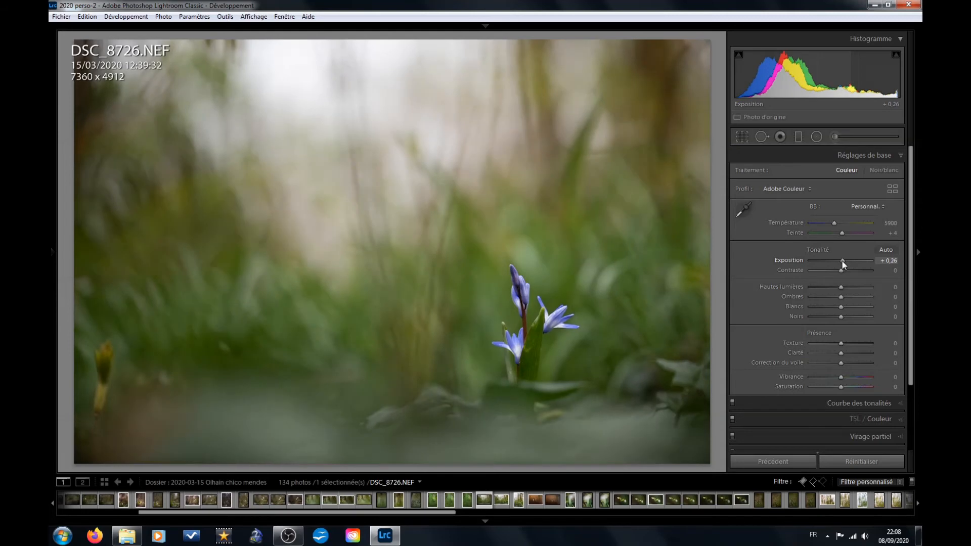
drag(842, 262, 843, 262)
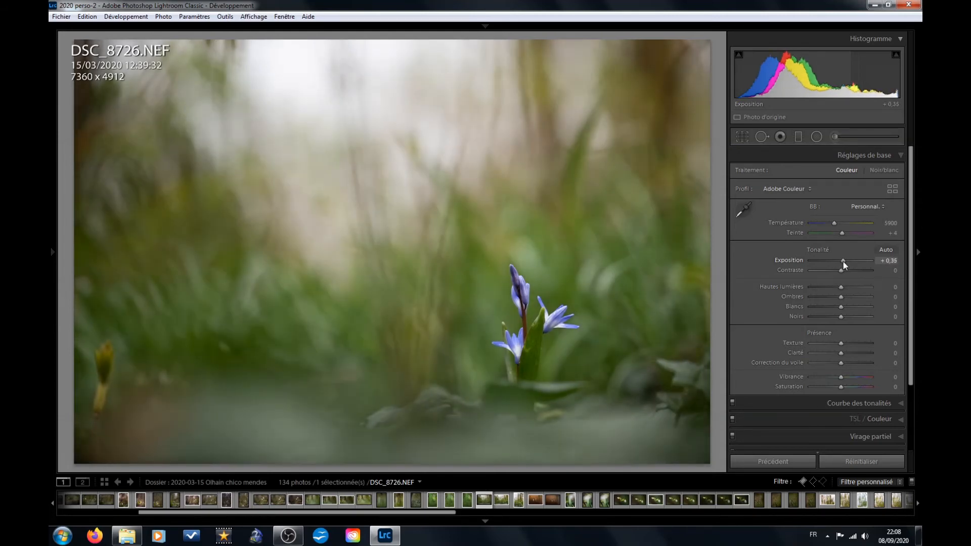
drag(841, 270, 847, 270)
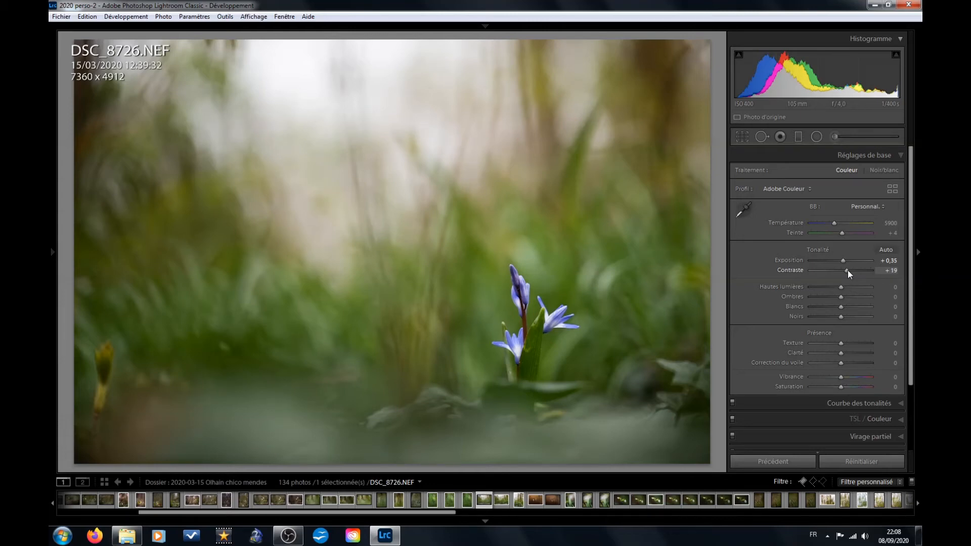
drag(847, 271, 850, 270)
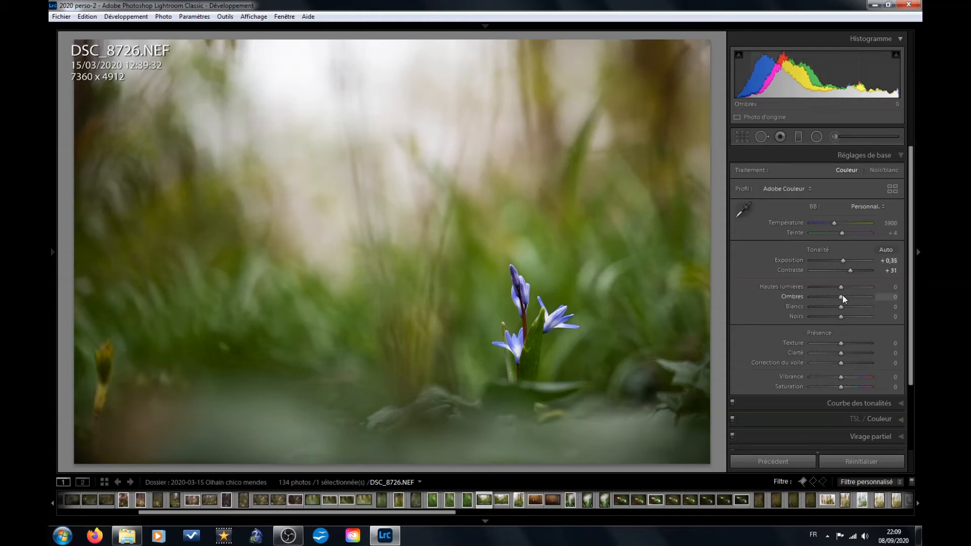
- Set Hautes lumières to −48, Ombres to +24, Noirs to −10 and Blancs to +10
mouse_move(840, 287)
mouse_down()
mouse_move(818, 287)
mouse_move(827, 288)
mouse_up()
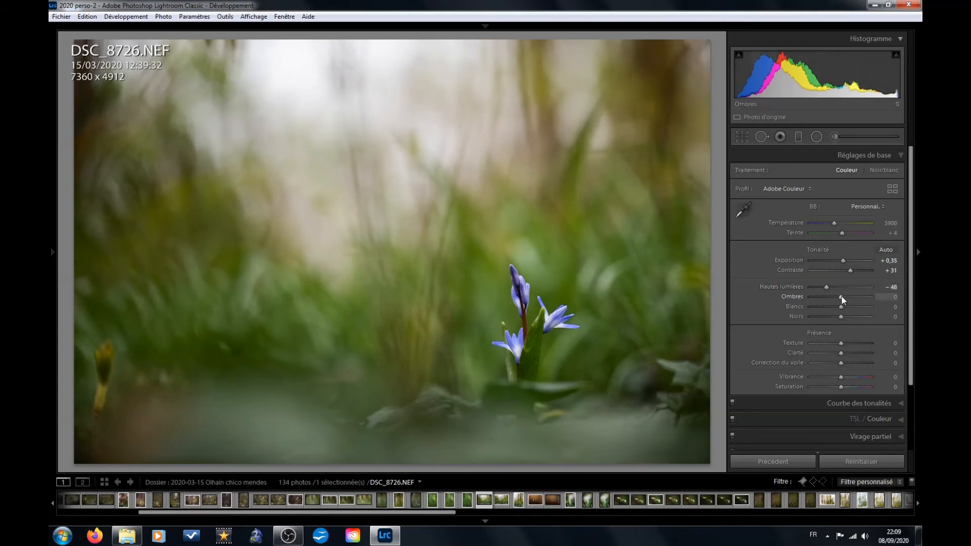
drag(842, 297, 848, 298)
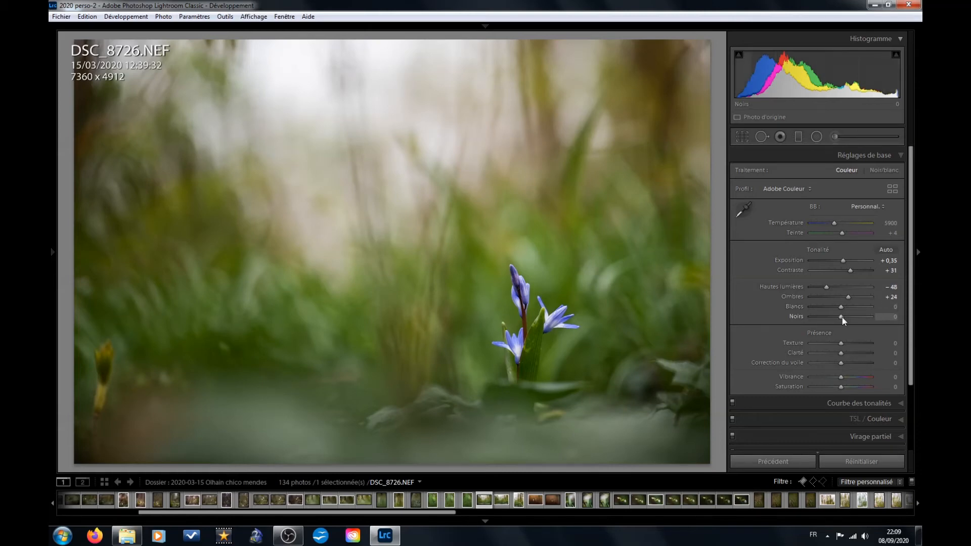
drag(841, 318, 838, 317)
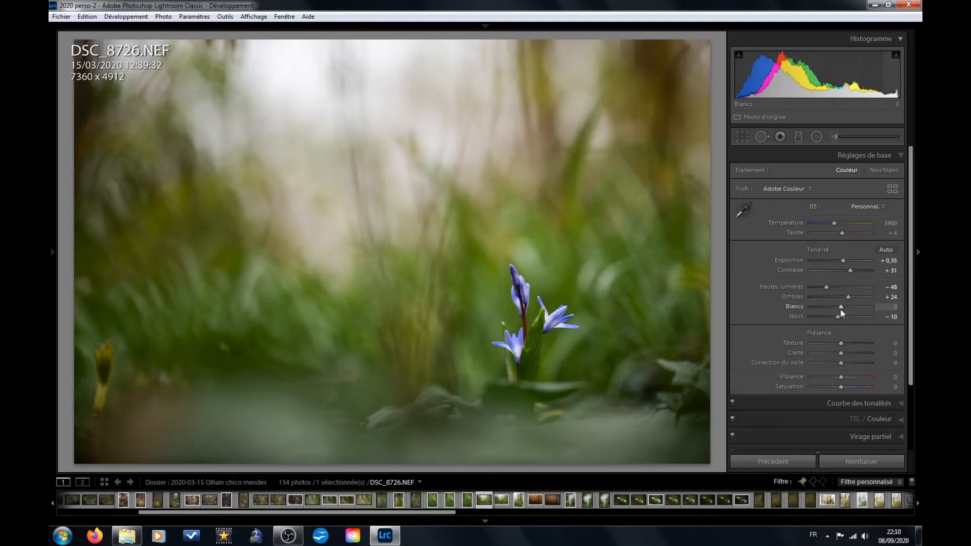
drag(841, 307, 844, 307)
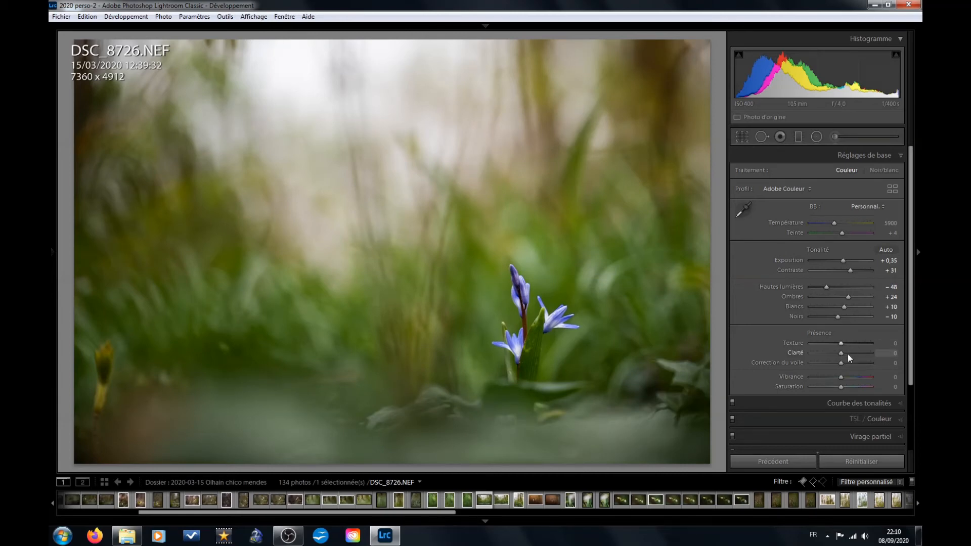
- Set the photo's Clarté to 20
click(890, 354)
text(20)
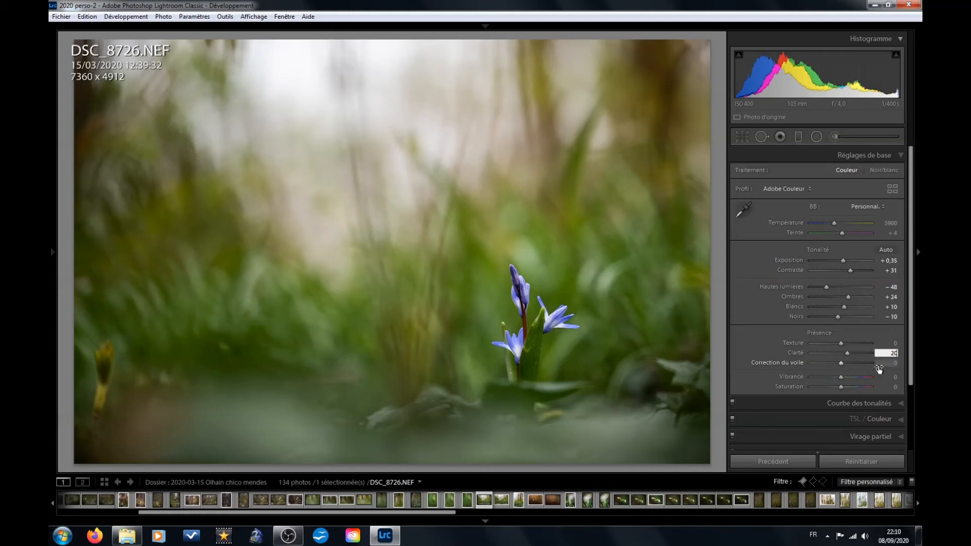
key(Return)
- Add a radial filter with all effect values reset, centre its ellipse on the blue flowers, and enlarge it slightly in height and width
click(817, 137)
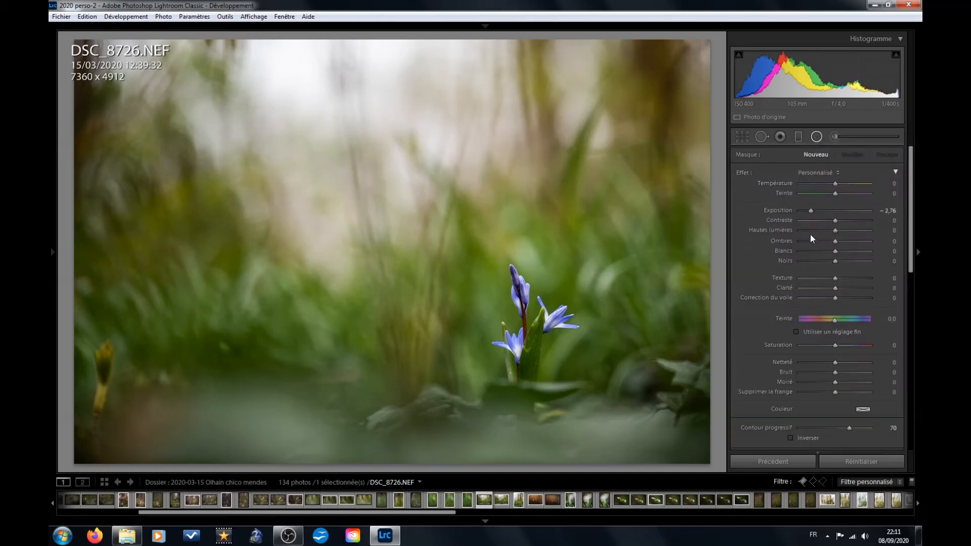
double_click(743, 172)
drag(325, 209, 439, 350)
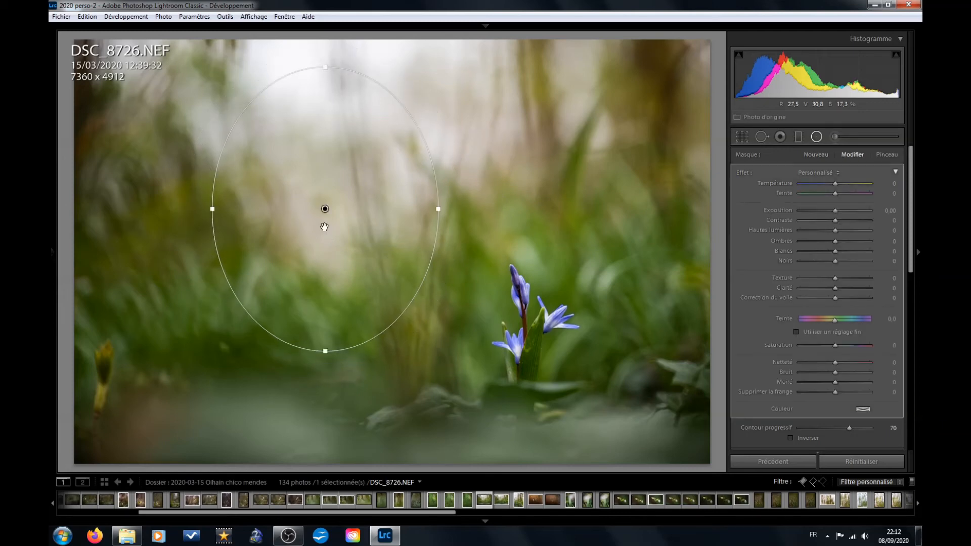
drag(323, 225, 534, 341)
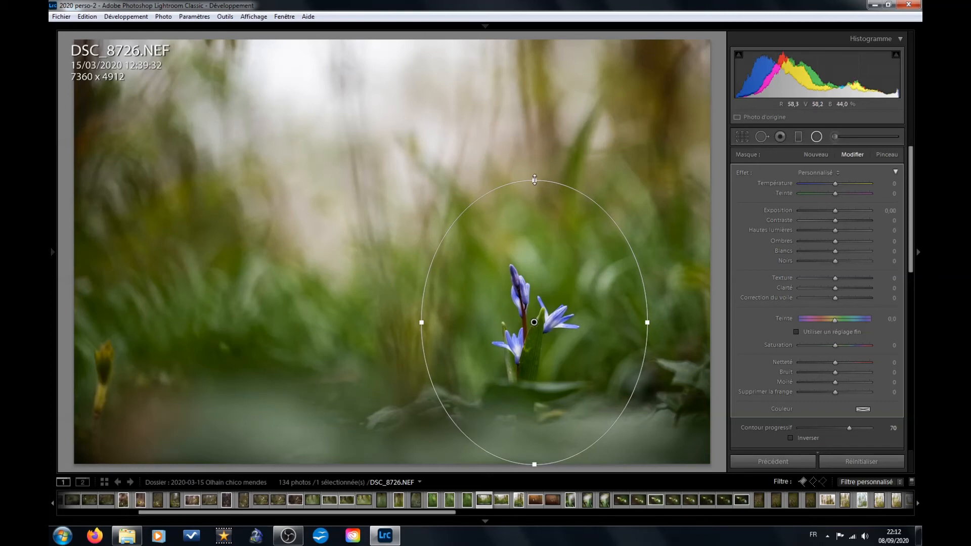
drag(534, 137, 534, 160)
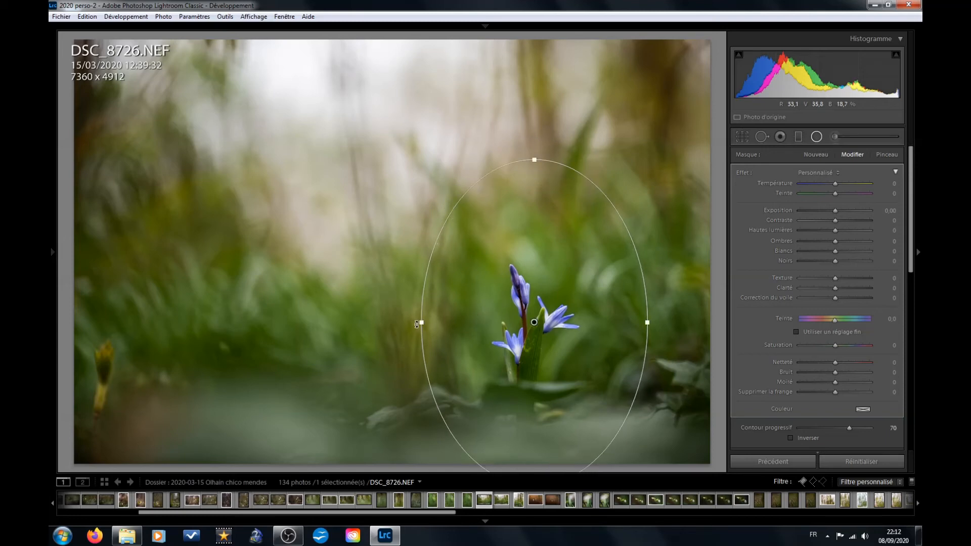
drag(421, 323, 406, 323)
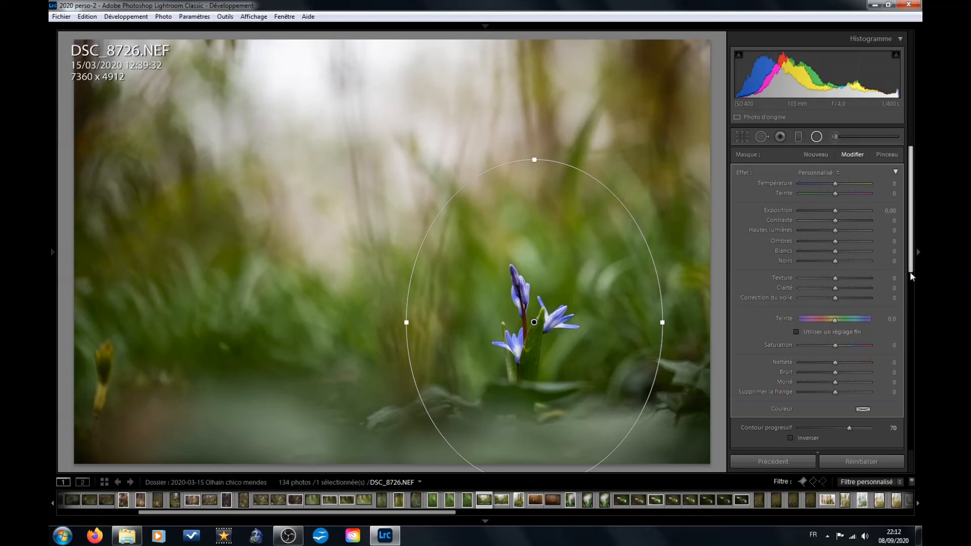
- Darken the area outside the ellipse by setting the radial filter's Exposition to −0,44, and set its Contraste to 16
scroll(912, 272, down, 1)
drag(912, 272, 919, 324)
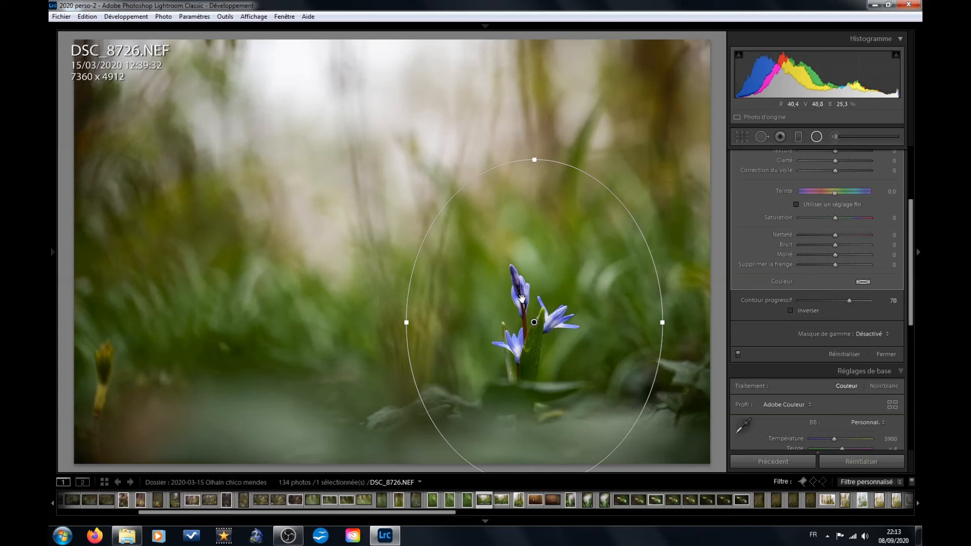
drag(910, 302, 902, 238)
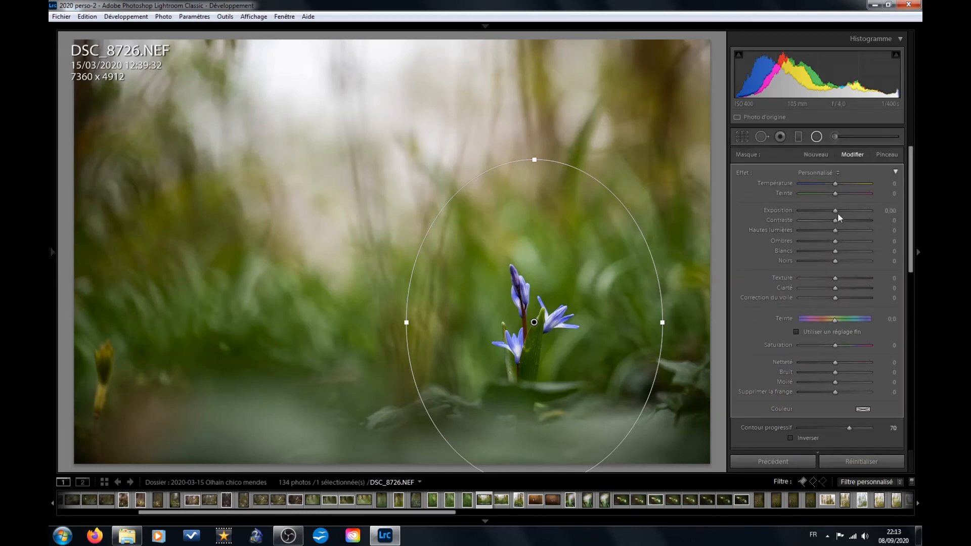
drag(835, 209, 833, 209)
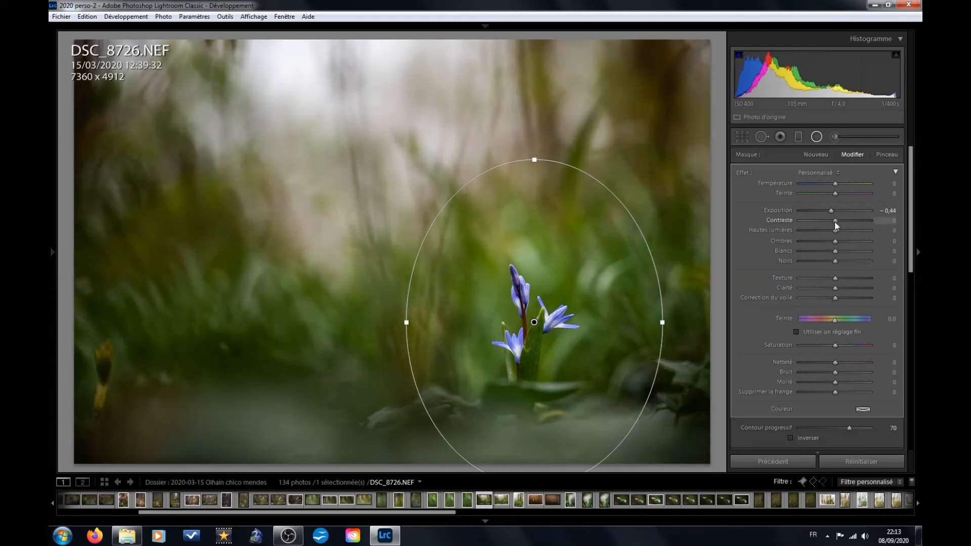
drag(835, 221, 839, 220)
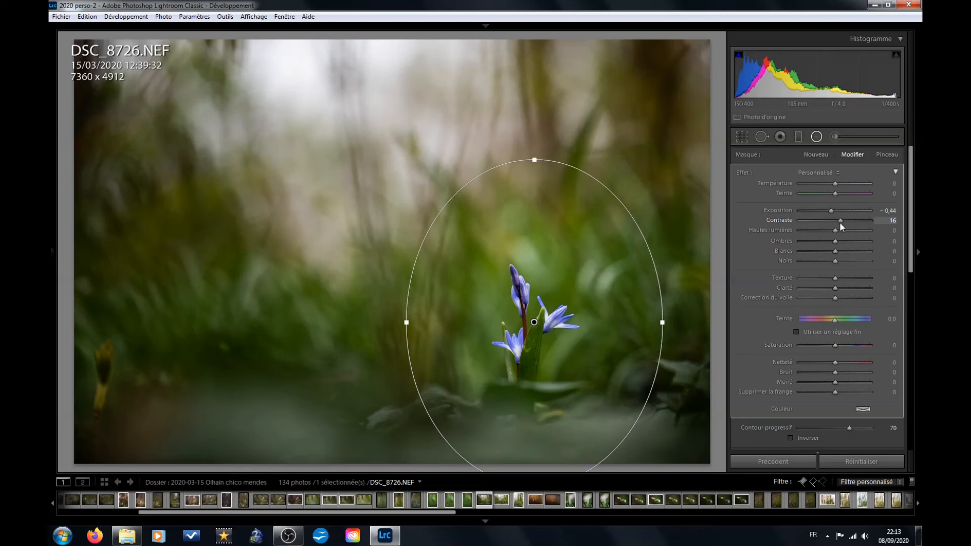
- Add a second, wider radial filter centred on the flowers, invert its mask, and set its Exposition to 0,21
click(818, 153)
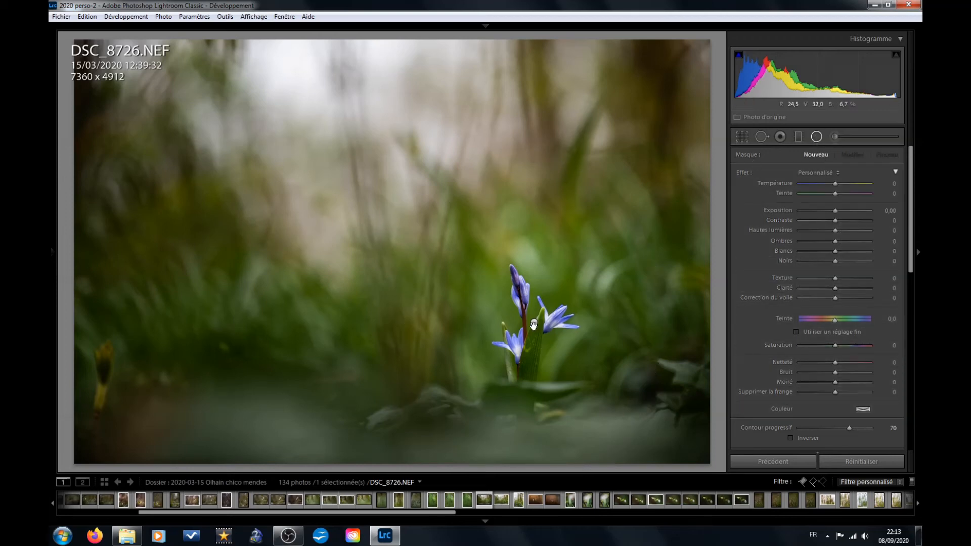
drag(517, 301, 698, 442)
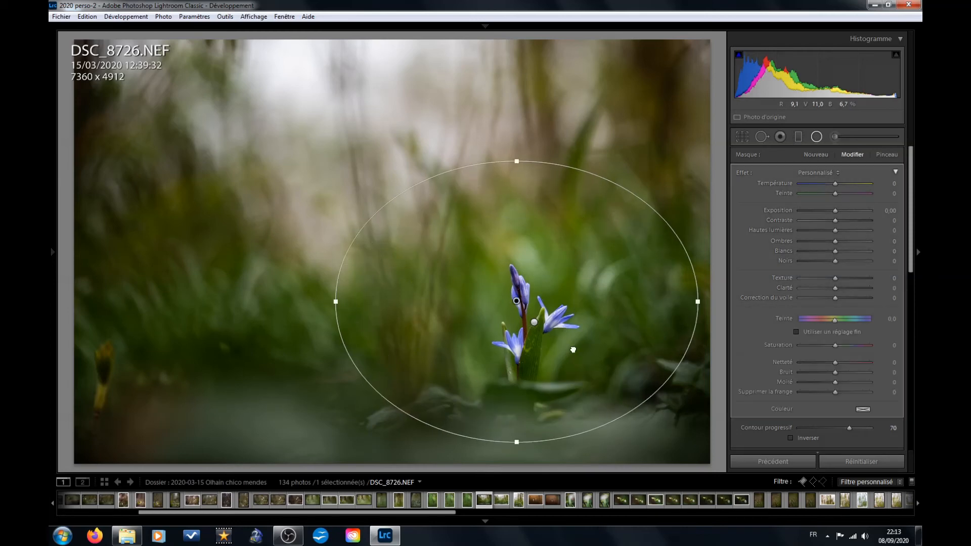
drag(571, 348, 575, 364)
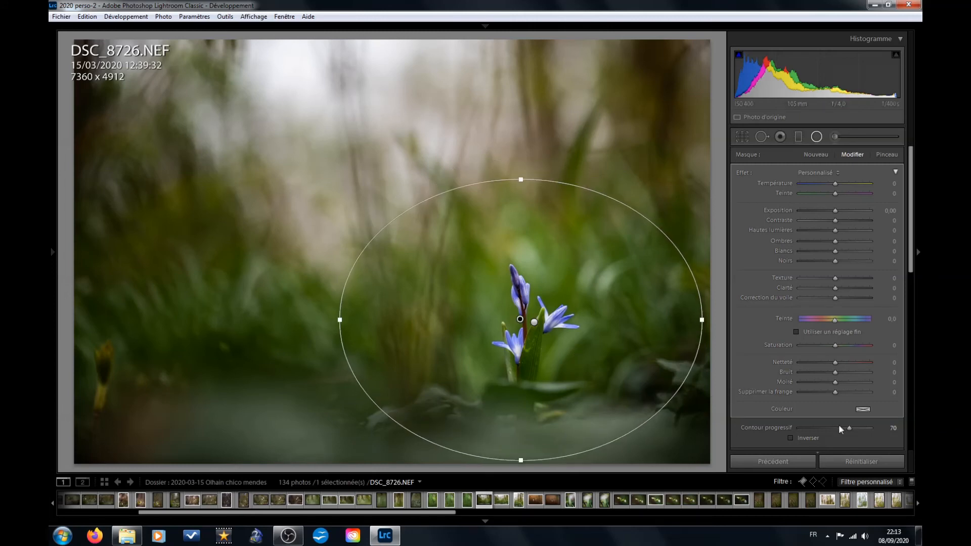
click(791, 437)
drag(835, 210, 837, 212)
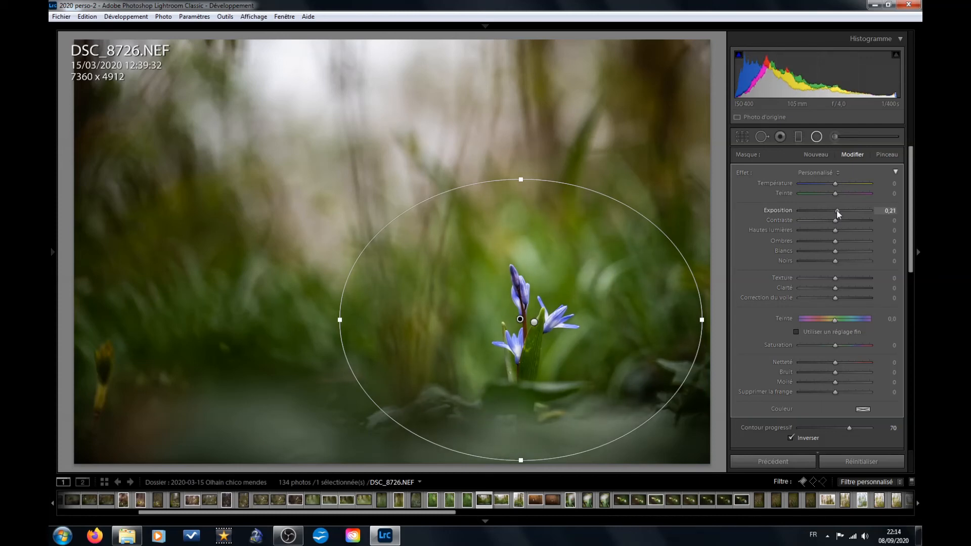
- Rebalance the radial filters: set the inverted one's Exposition to 0,33, and widen the outer-darkening one slightly with Exposition −0,68
drag(837, 212, 838, 211)
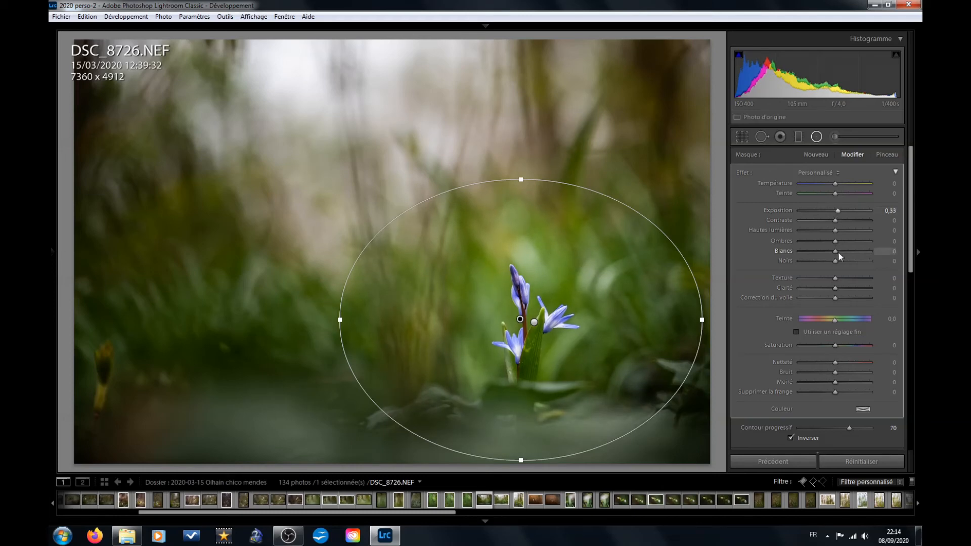
click(534, 322)
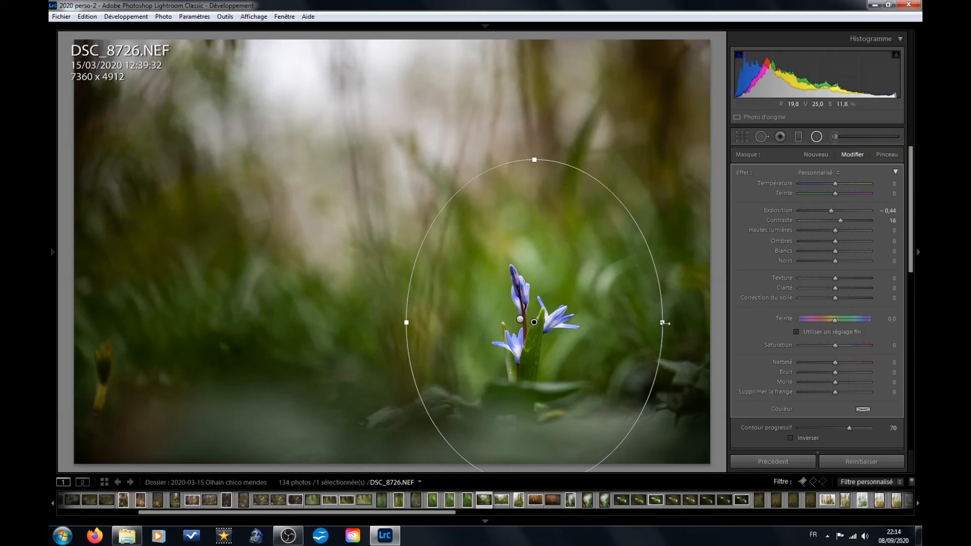
drag(663, 322, 687, 322)
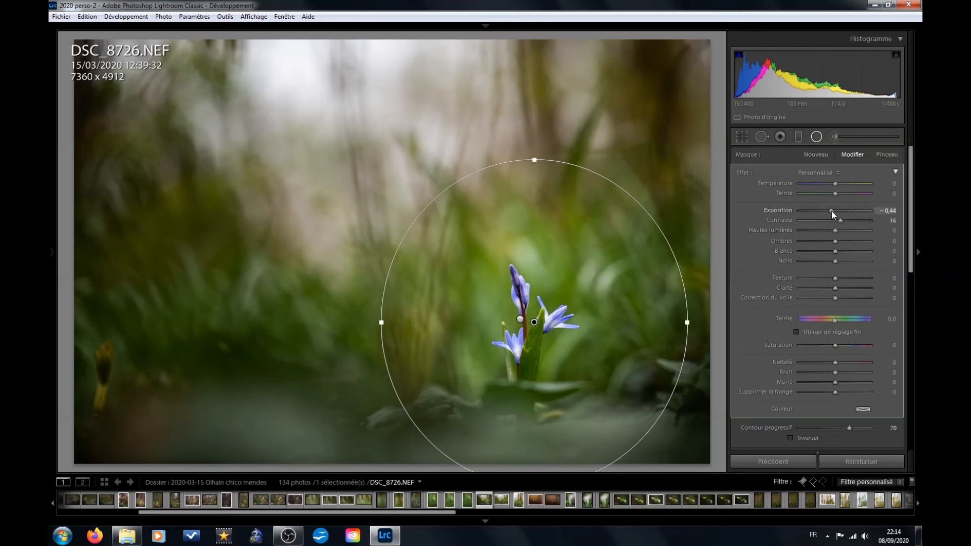
drag(831, 211, 830, 211)
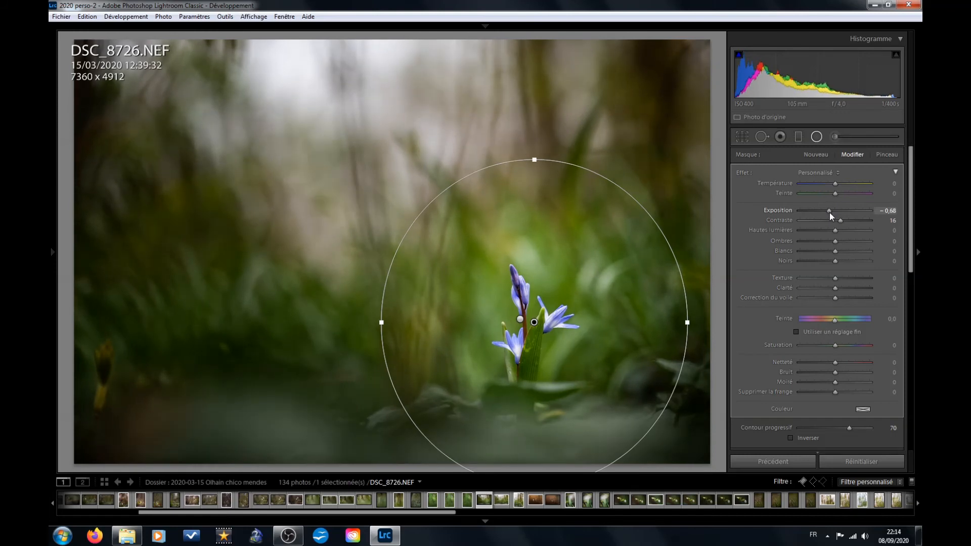
click(817, 137)
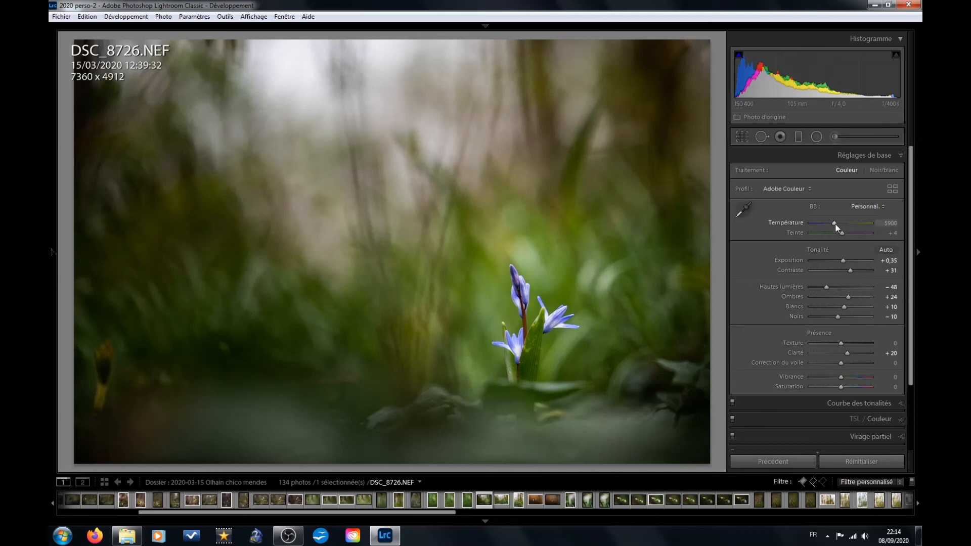
- Warm the whole photo by setting Température to 6483, and set Vibrance to +14
drag(834, 223, 837, 223)
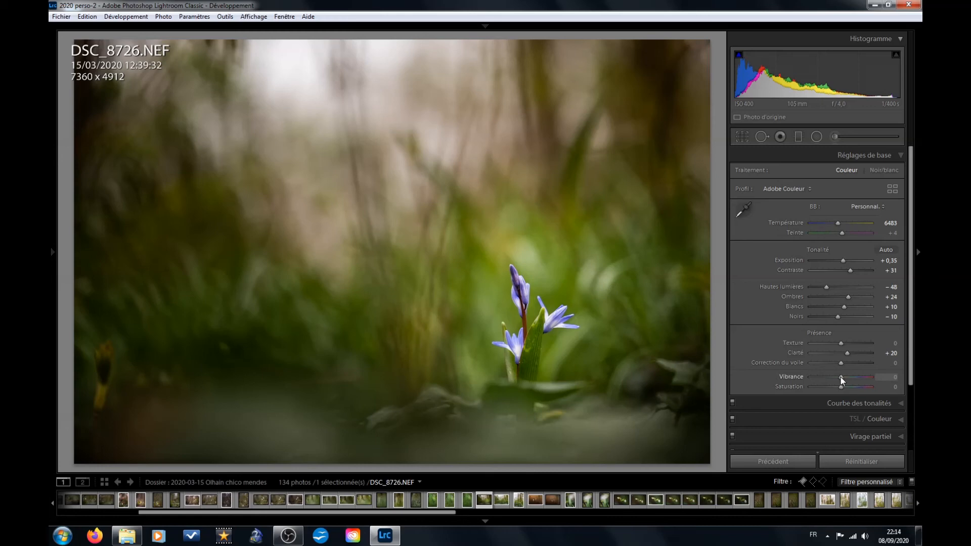
drag(841, 378, 847, 378)
- Compare the original and edited photo side by side in an enlarged view, and return to the single-photo view with the adjustments shown
key(y)
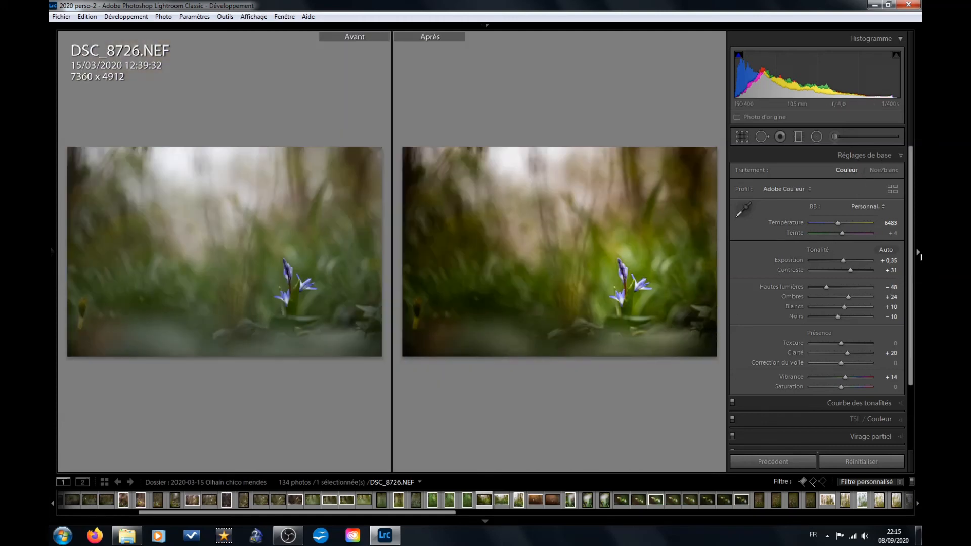
click(918, 253)
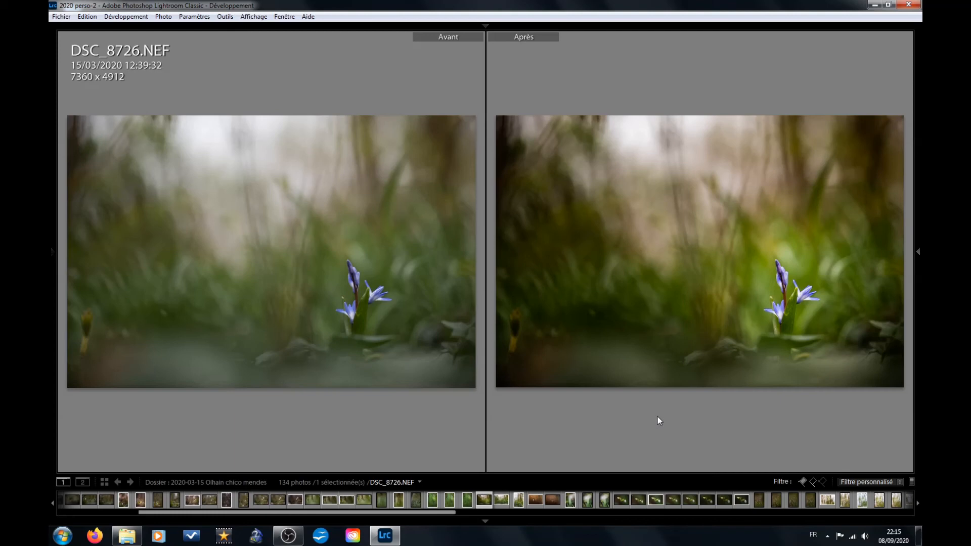
key(y)
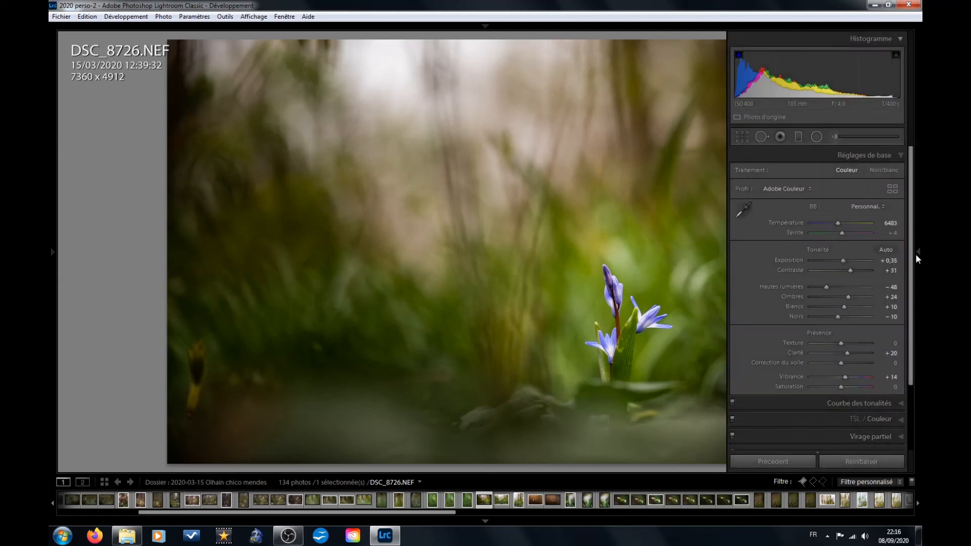
click(918, 254)
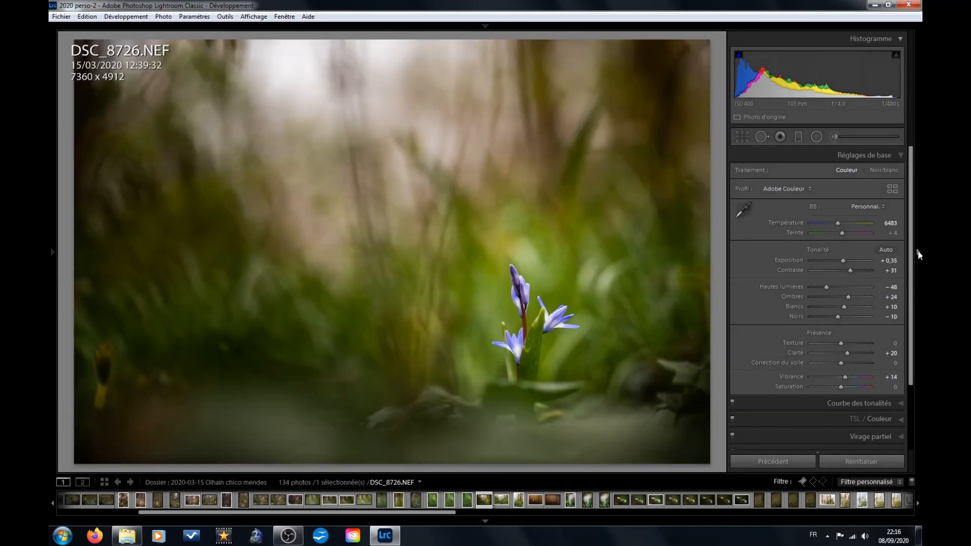
- Widen the outer-darkening radial filter's ellipse further and set its Exposition to −1,04
scroll(781, 363, down, 3)
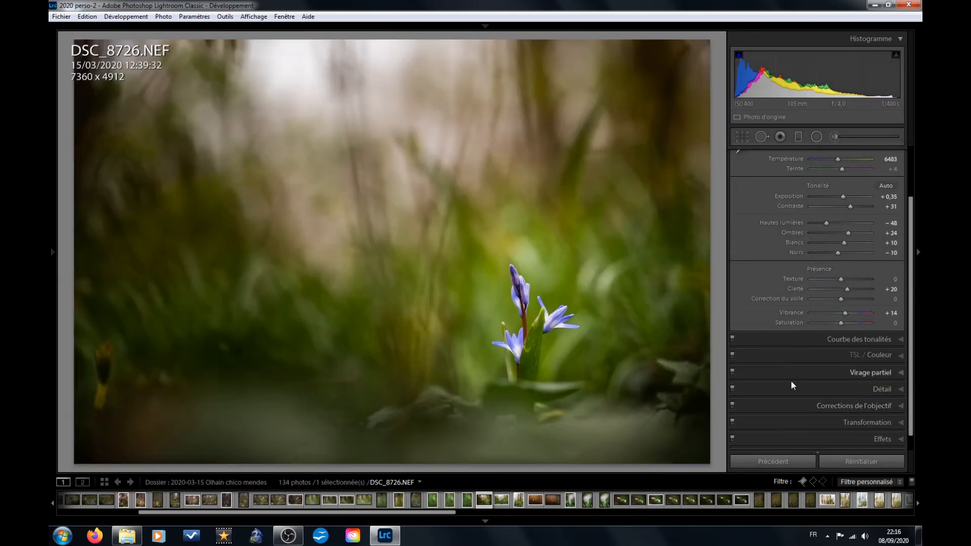
scroll(790, 380, up, 3)
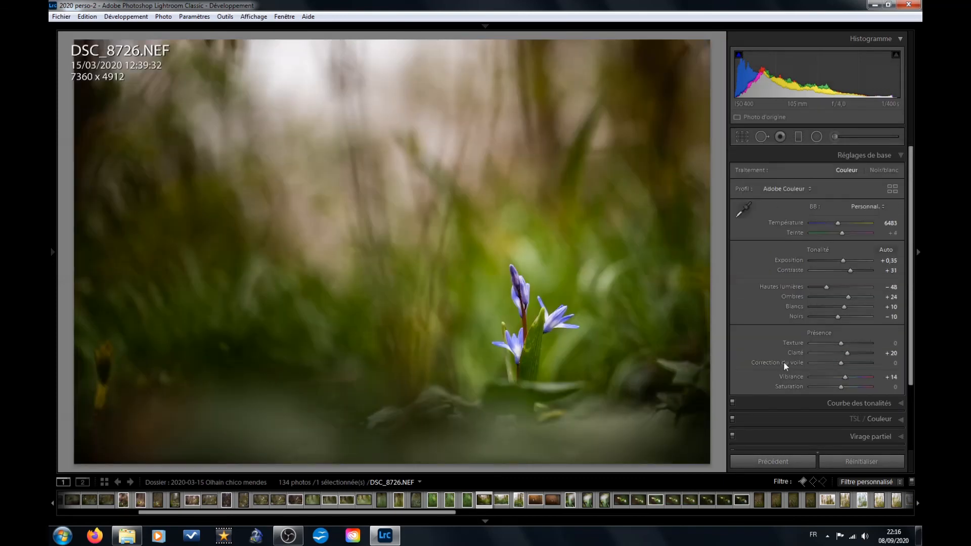
click(816, 137)
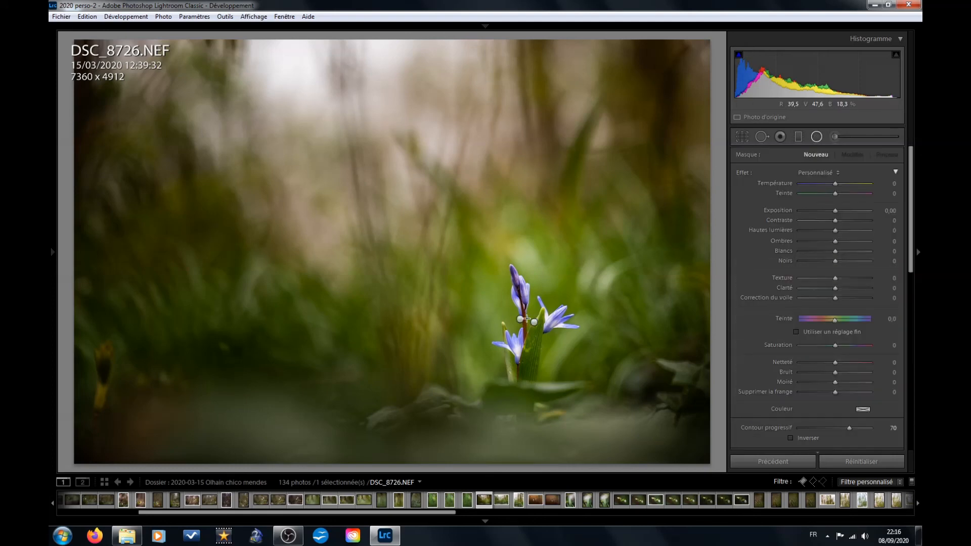
click(520, 320)
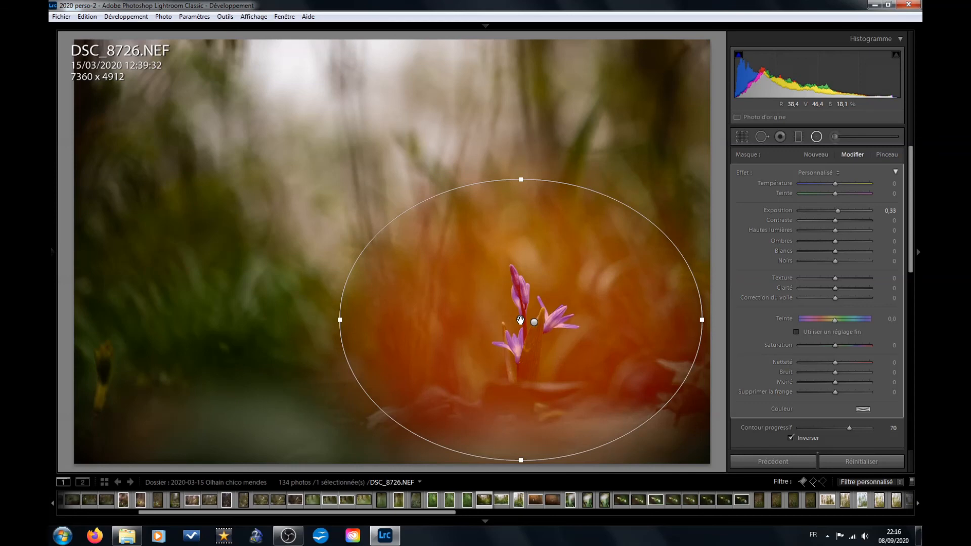
click(534, 322)
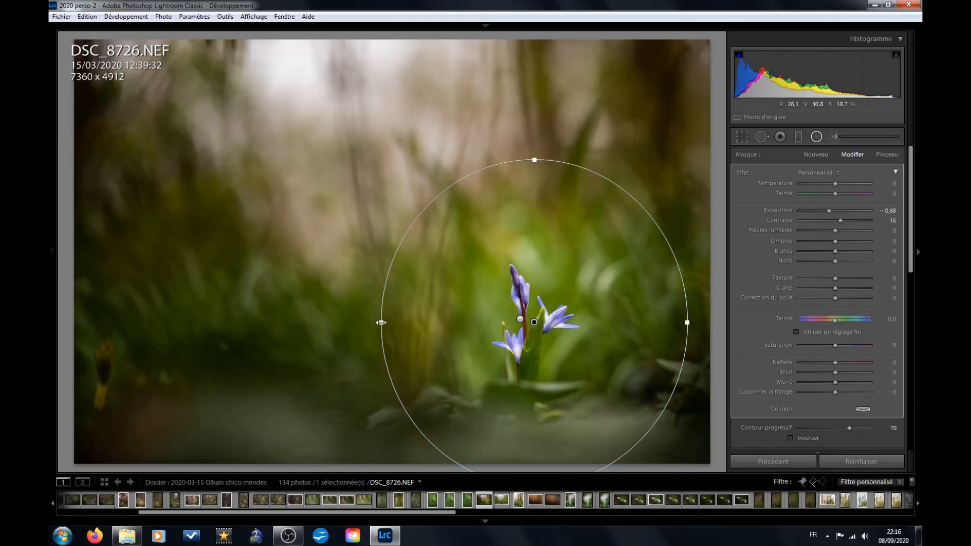
drag(381, 322, 346, 322)
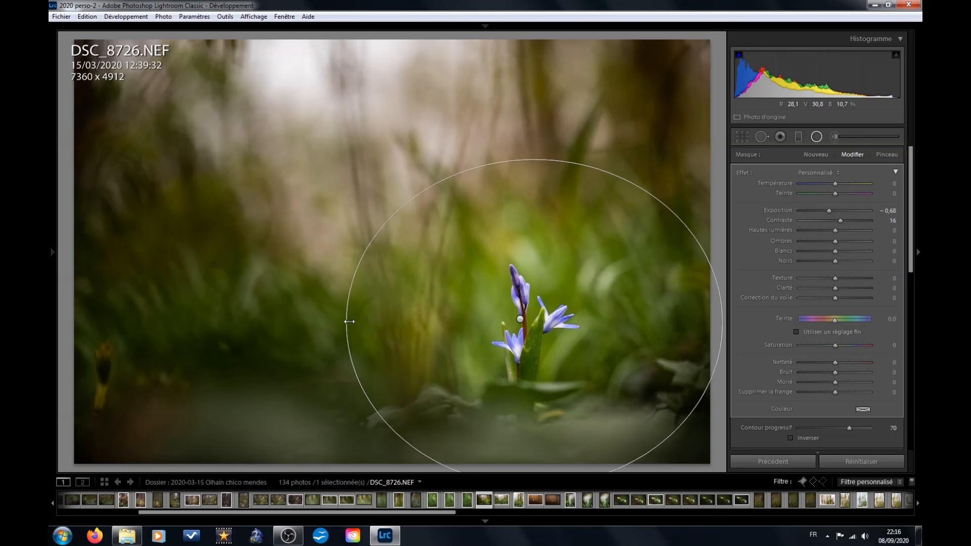
drag(829, 210, 828, 212)
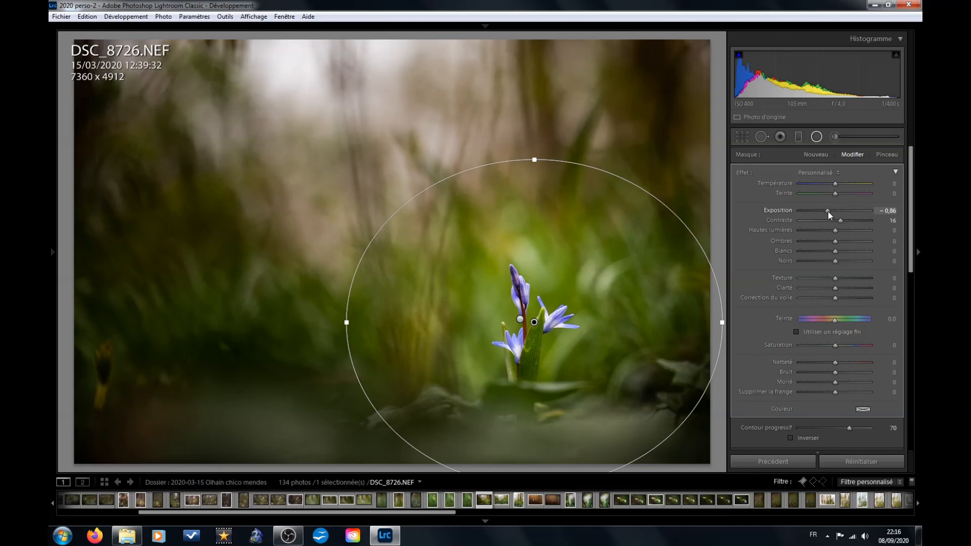
drag(827, 212, 826, 212)
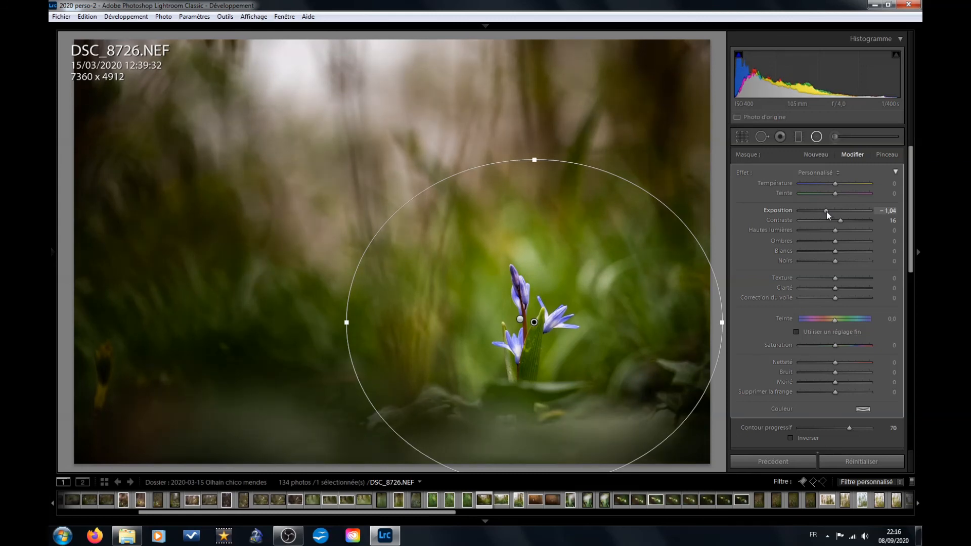
click(816, 137)
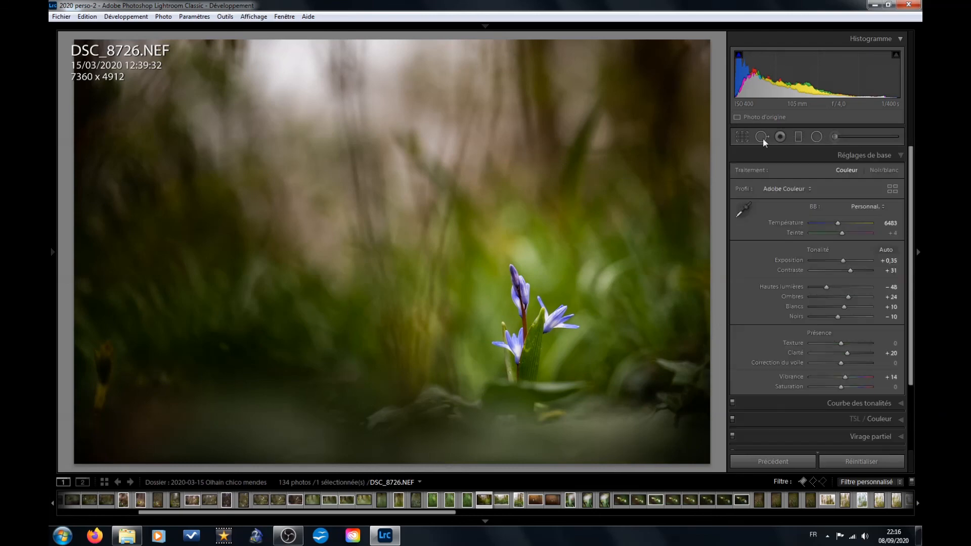
- Review the darker surroundings in an enlarged before-and-after comparison of the photo
key(y)
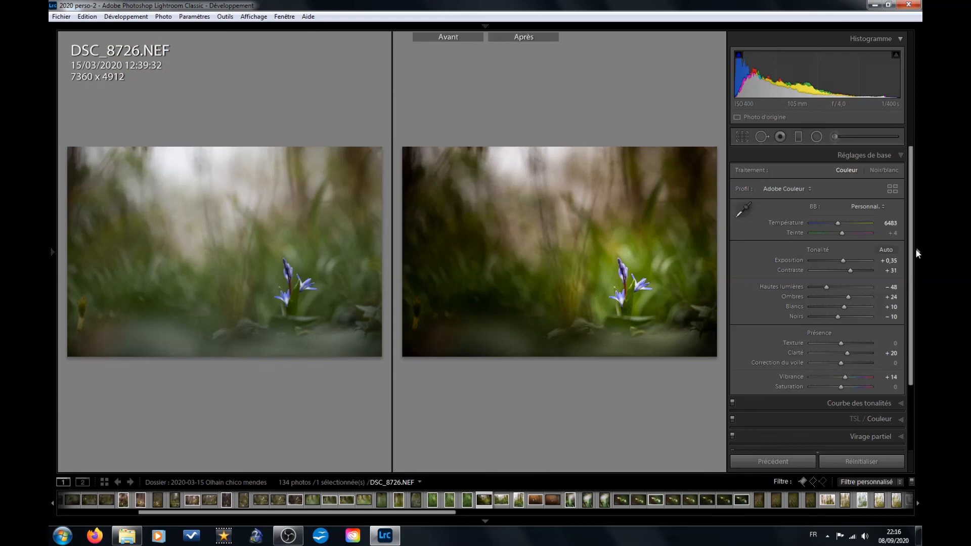
click(919, 253)
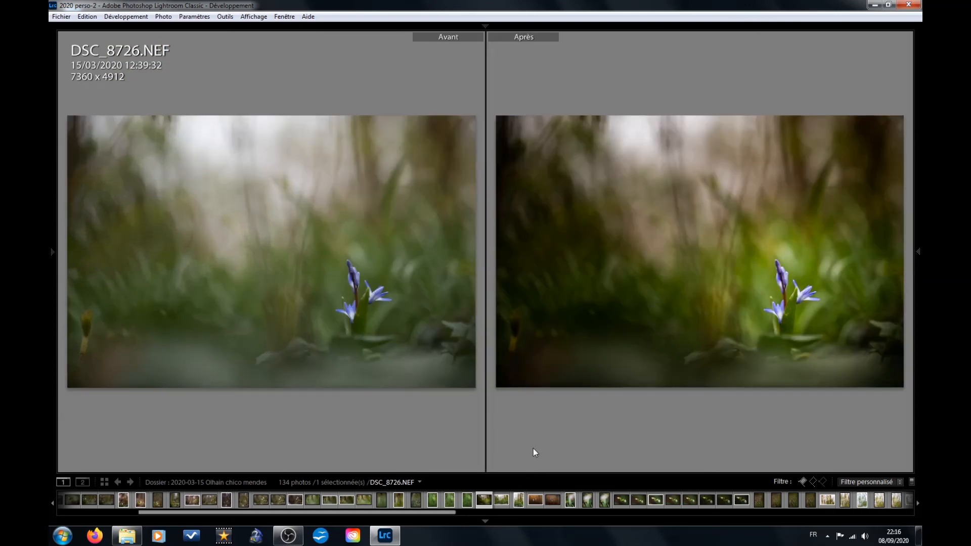